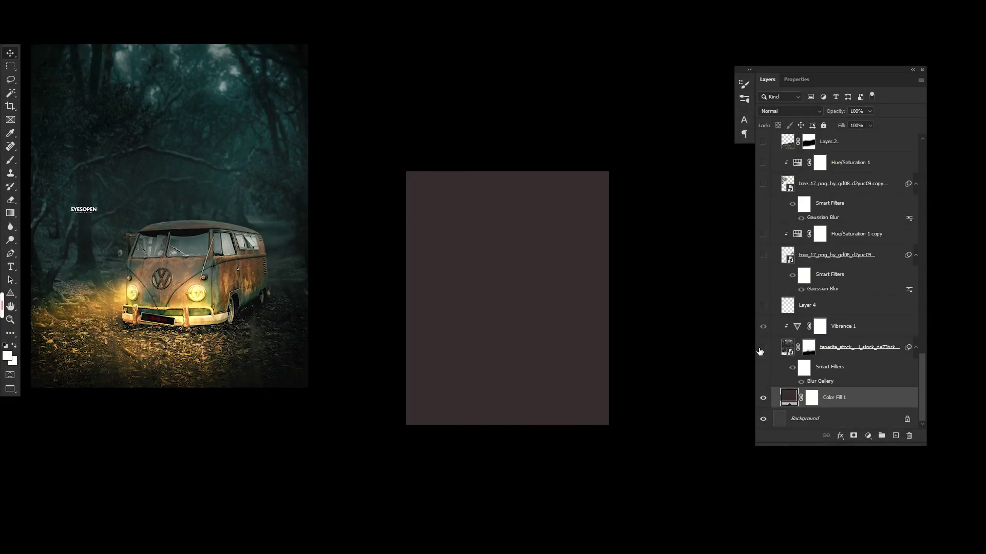
Show the Tenerife forest background and the fog over the lower scene.
{"action": "scroll", "coordinate": [806, 196], "scroll_direction": "up", "scroll_amount": 3}
{"action": "scroll", "coordinate": [806, 196], "scroll_direction": "up", "scroll_amount": 4}
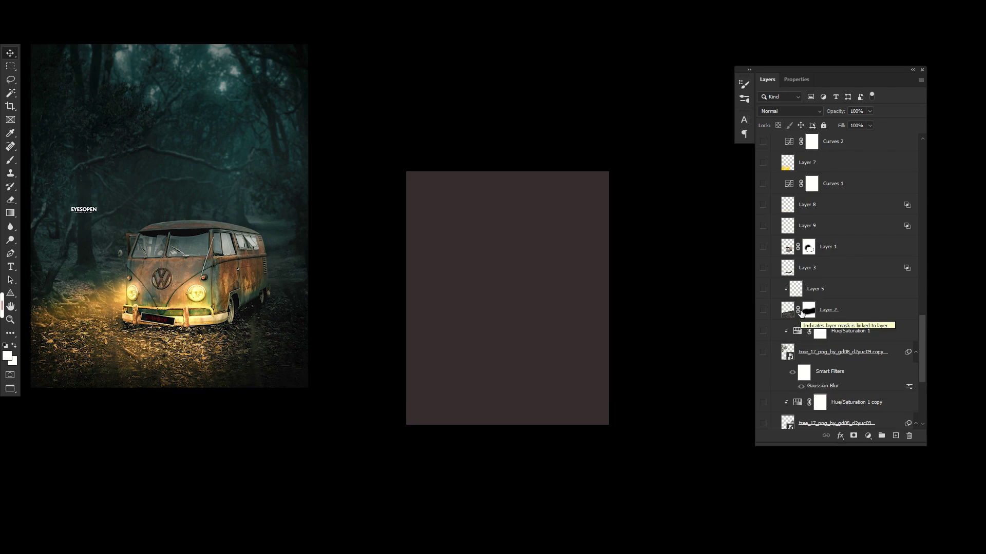
{"action": "scroll", "coordinate": [801, 313], "scroll_direction": "down", "scroll_amount": 5}
{"action": "scroll", "coordinate": [832, 318], "scroll_direction": "down", "scroll_amount": 3}
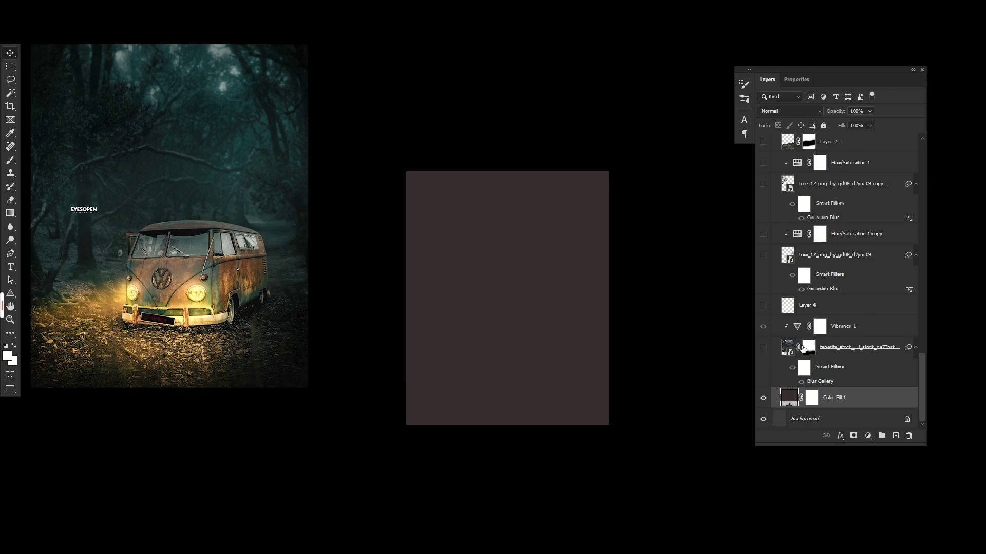
{"action": "left_click", "coordinate": [763, 348]}
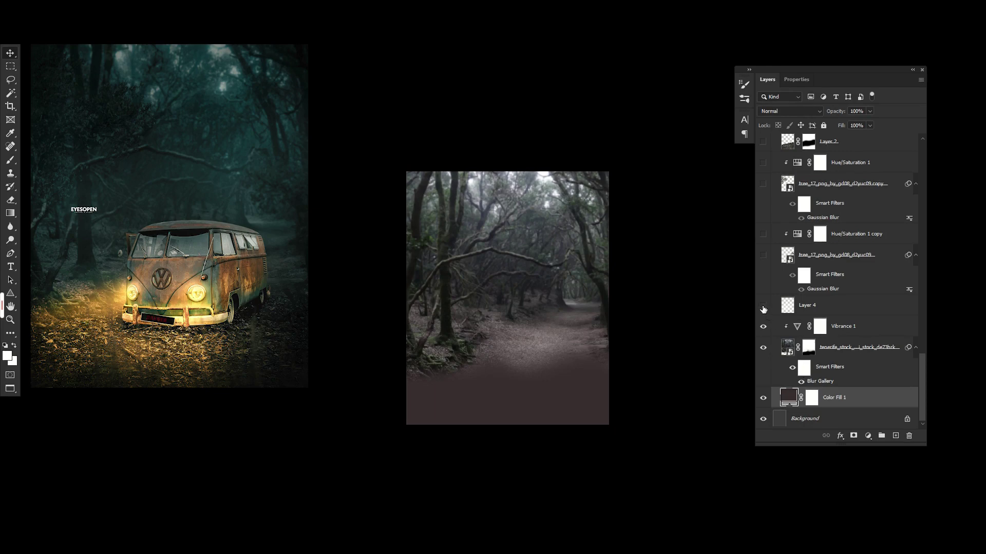
{"action": "left_click", "coordinate": [850, 330]}
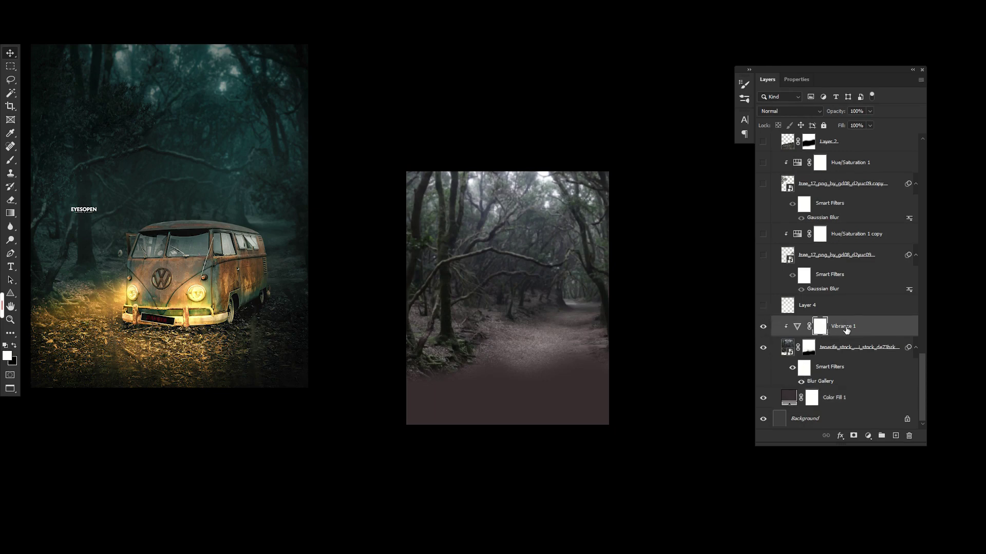
{"action": "left_click", "coordinate": [763, 306]}
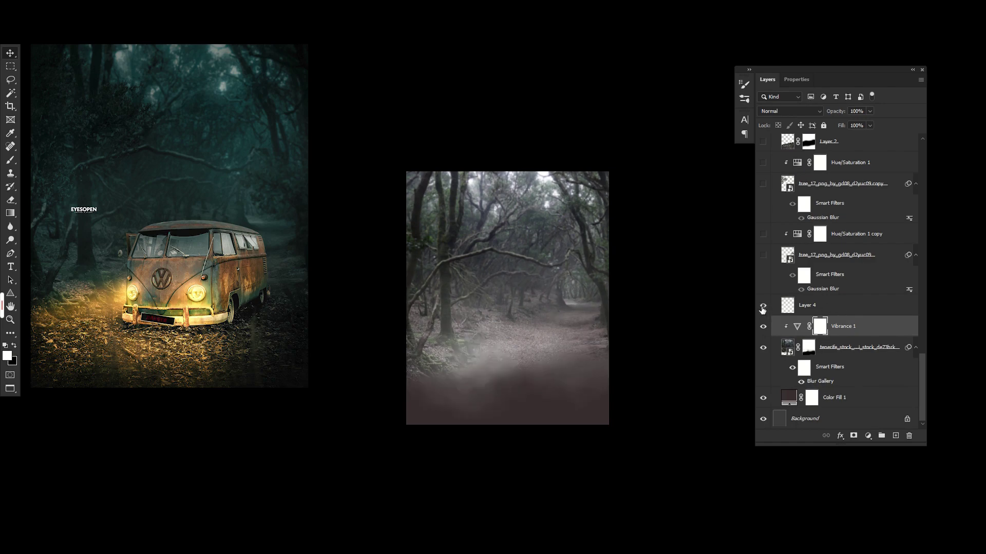
Show the right-side foliage, the desaturating Hue/Saturation 1 copy and the left tree.
{"action": "left_click", "coordinate": [762, 255]}
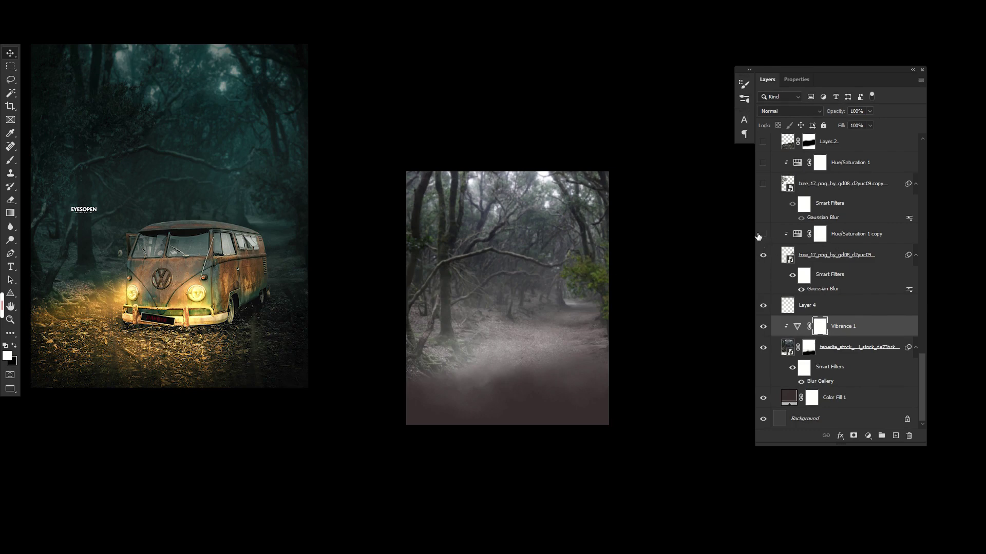
{"action": "left_click", "coordinate": [762, 235]}
{"action": "scroll", "coordinate": [762, 236], "scroll_direction": "up", "scroll_amount": 2}
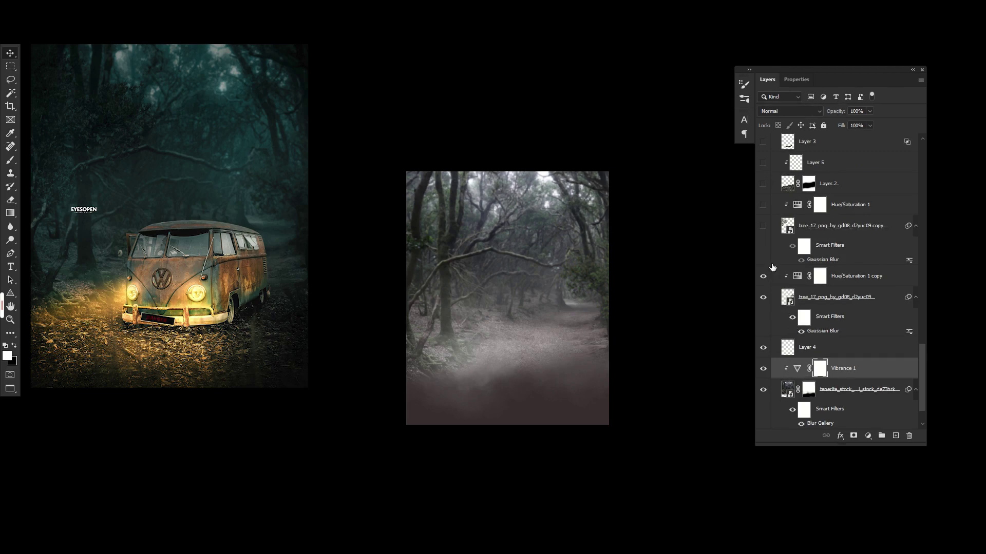
{"action": "left_click", "coordinate": [763, 226]}
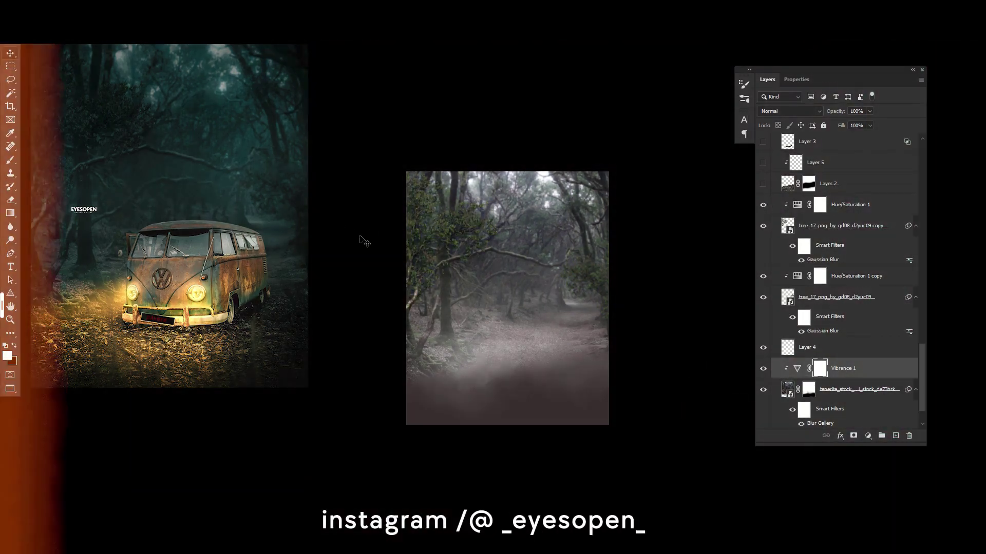
{"action": "scroll", "coordinate": [755, 248], "scroll_direction": "up", "scroll_amount": 3}
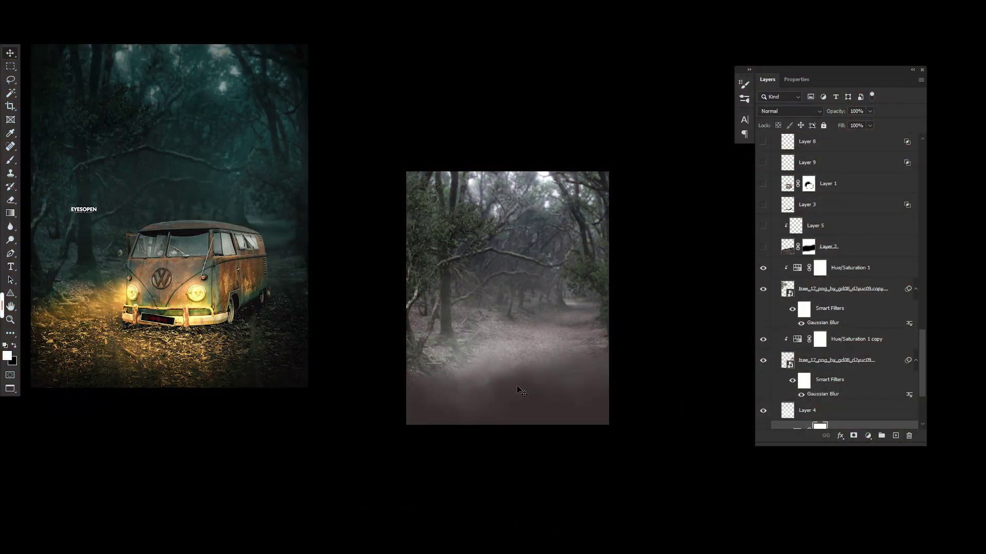
Show Layer 2's leaf-strewn ground texture and Layer 3's dark shadow on the path.
{"action": "left_click", "coordinate": [763, 247]}
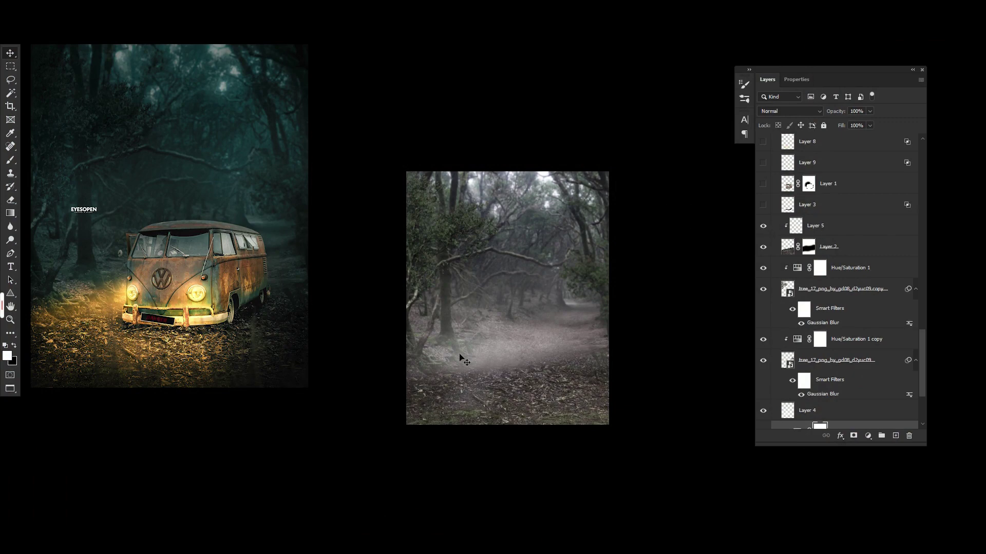
{"action": "scroll", "coordinate": [766, 257], "scroll_direction": "up", "scroll_amount": 1}
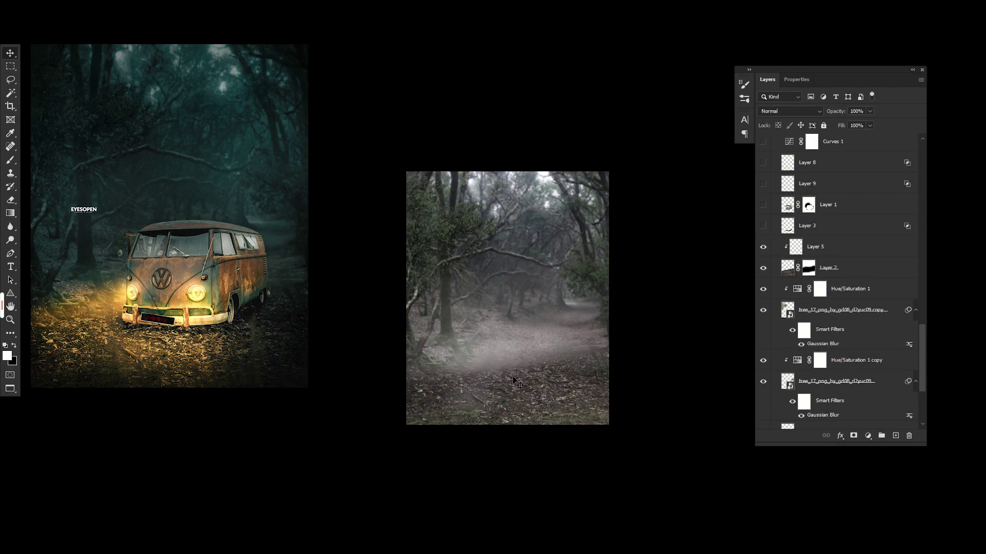
{"action": "left_click", "coordinate": [763, 226]}
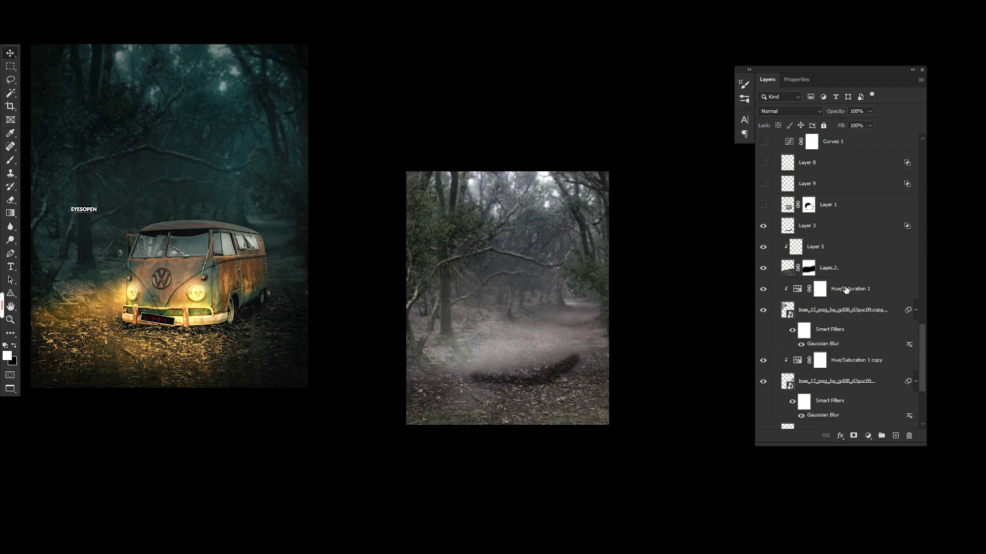
{"action": "scroll", "coordinate": [811, 256], "scroll_direction": "up", "scroll_amount": 2}
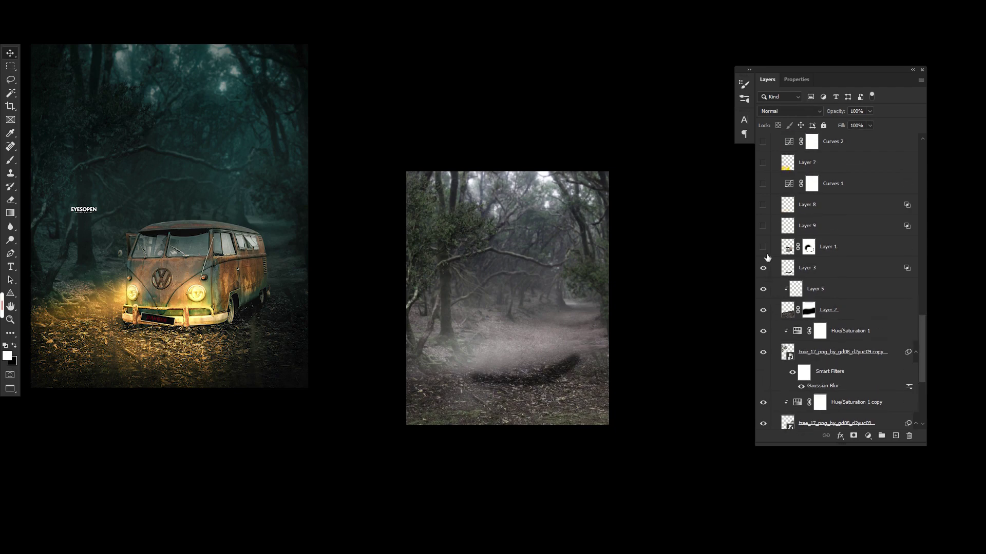
Show the VW van on Layer 1 with the Layer 9 and Layer 8 glow beneath it.
{"action": "left_click", "coordinate": [763, 247]}
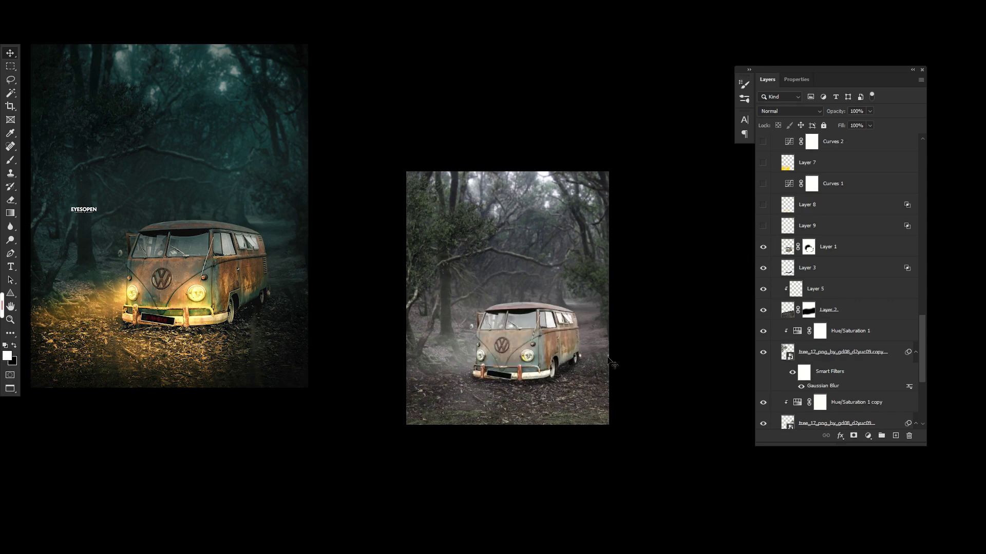
{"action": "left_click", "coordinate": [764, 268]}
{"action": "scroll", "coordinate": [789, 222], "scroll_direction": "up", "scroll_amount": 1}
{"action": "left_click", "coordinate": [763, 247]}
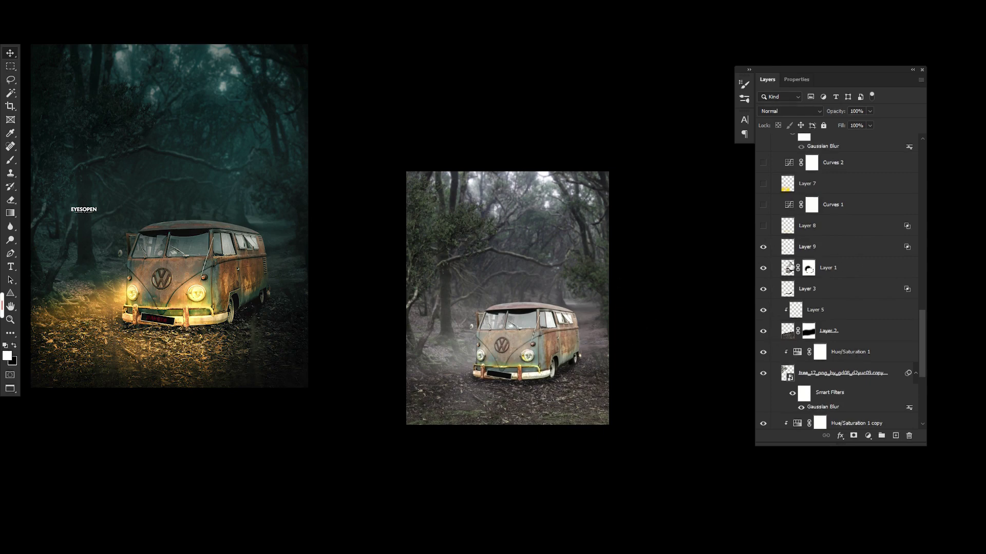
{"action": "left_click", "coordinate": [763, 226]}
Darken the overall tone with the Curves 1 adjustment.
{"action": "scroll", "coordinate": [515, 397], "scroll_direction": "up", "scroll_amount": 1}
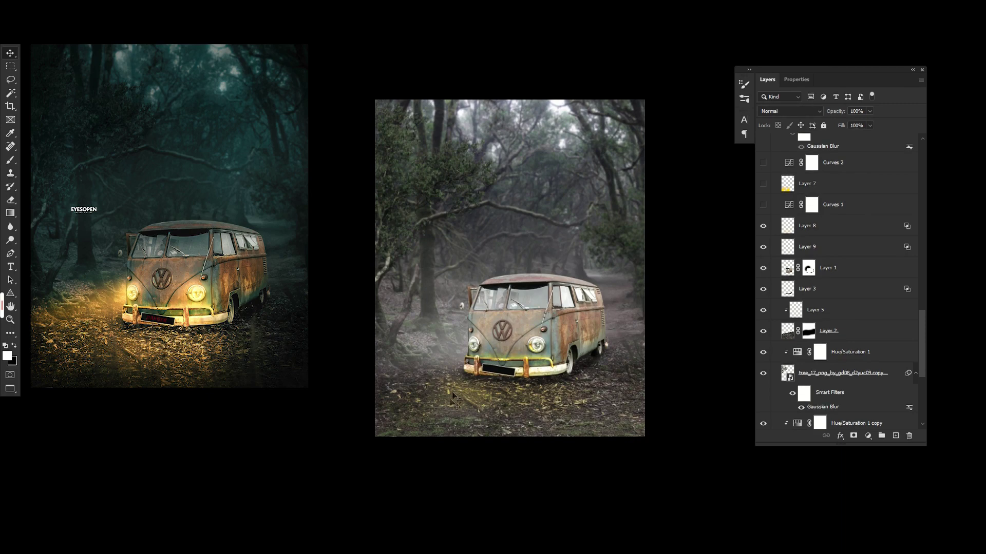
{"action": "scroll", "coordinate": [873, 231], "scroll_direction": "up", "scroll_amount": 1}
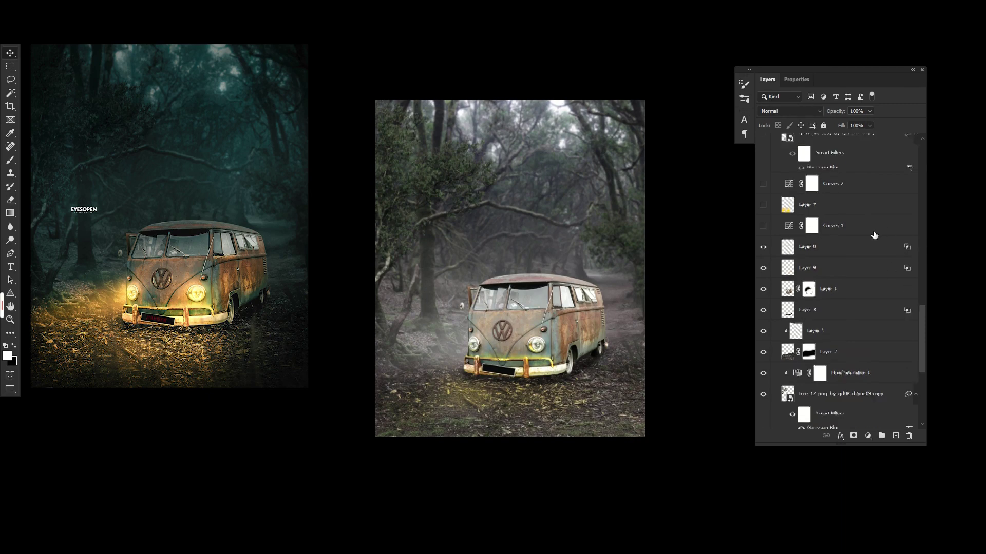
{"action": "scroll", "coordinate": [872, 231], "scroll_direction": "up", "scroll_amount": 1}
{"action": "left_click", "coordinate": [763, 248]}
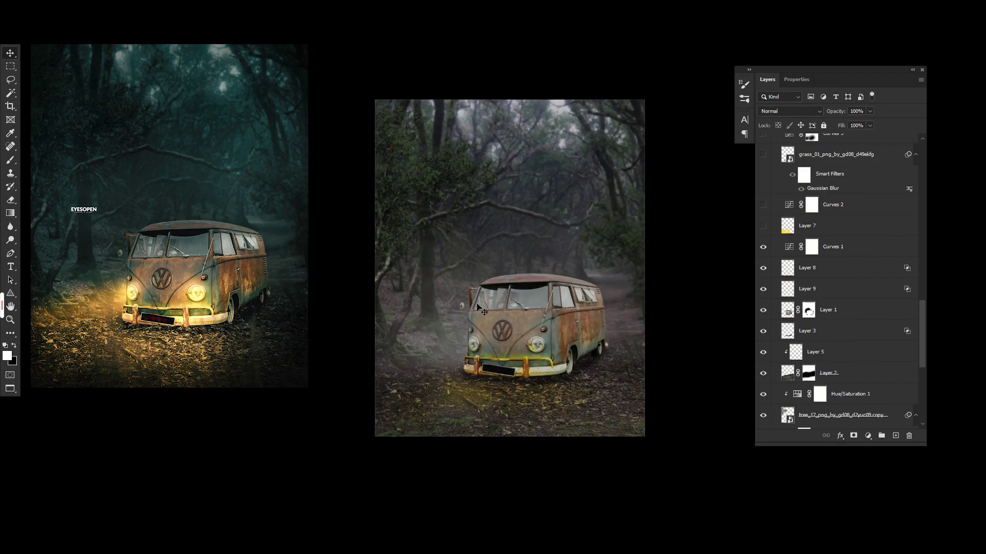
Add Layer 7's yellow ground glow and Curves 2 darkening, zooming in to check the van.
{"action": "left_click", "coordinate": [764, 227]}
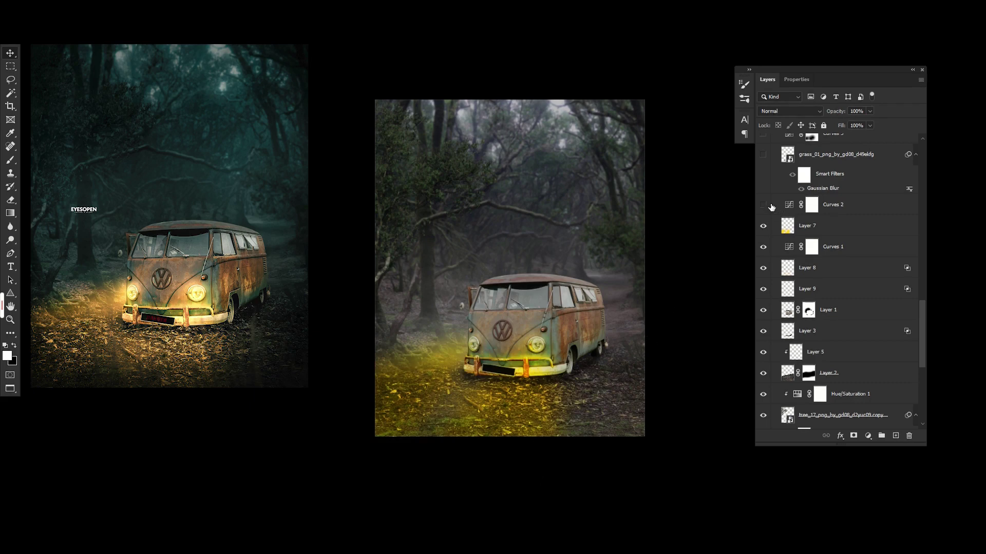
{"action": "left_click", "coordinate": [762, 205]}
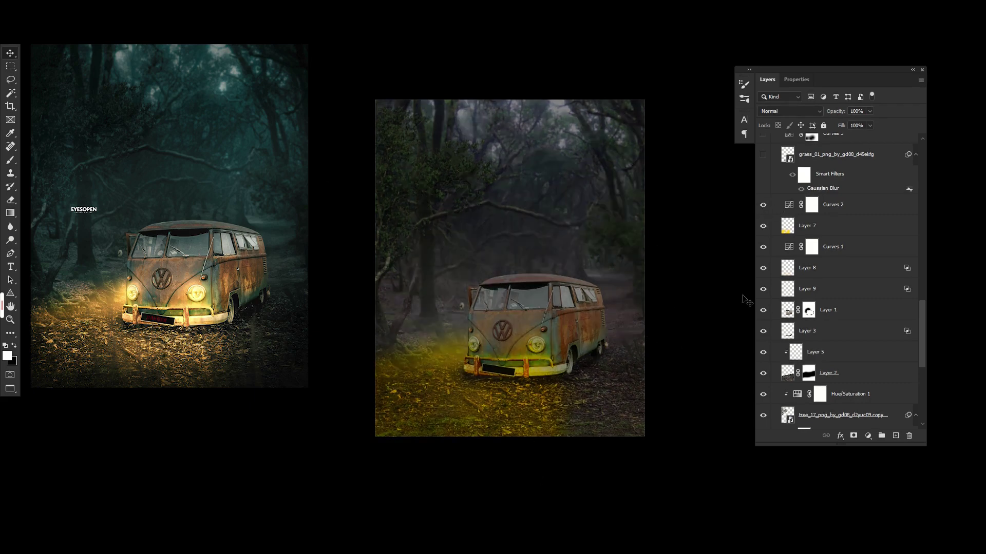
{"action": "scroll", "coordinate": [827, 255], "scroll_direction": "up", "scroll_amount": 2}
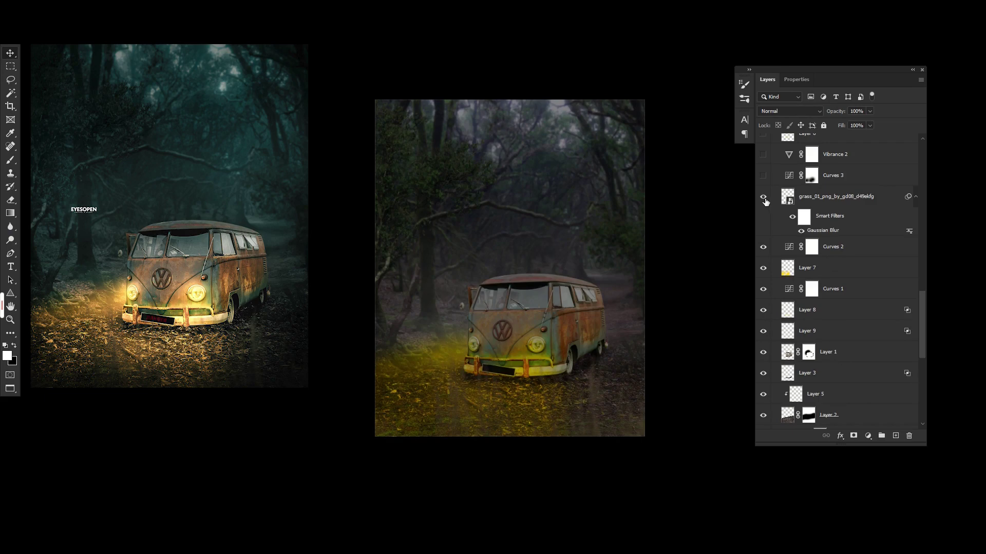
{"action": "key", "text": "ctrl+plus"}
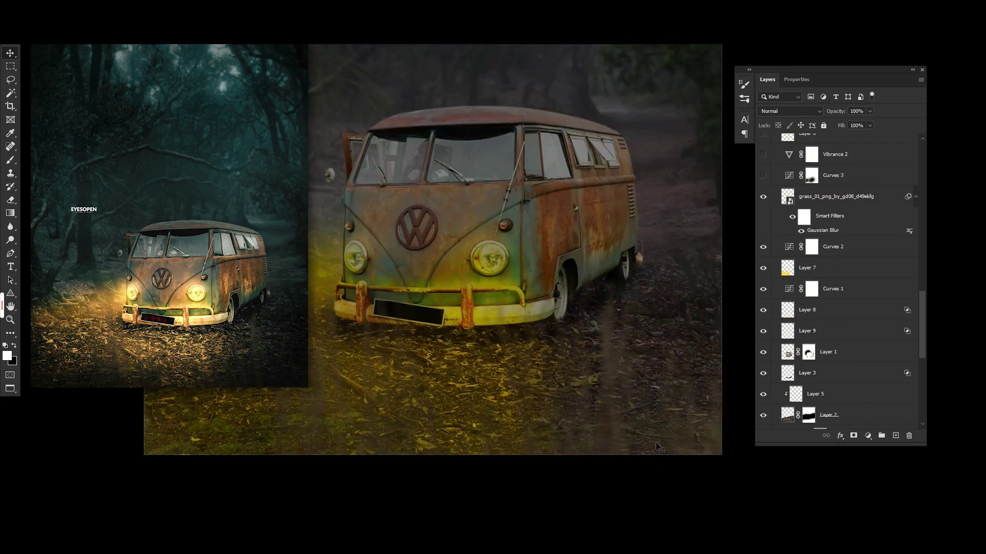
{"action": "key", "text": "ctrl+minus"}
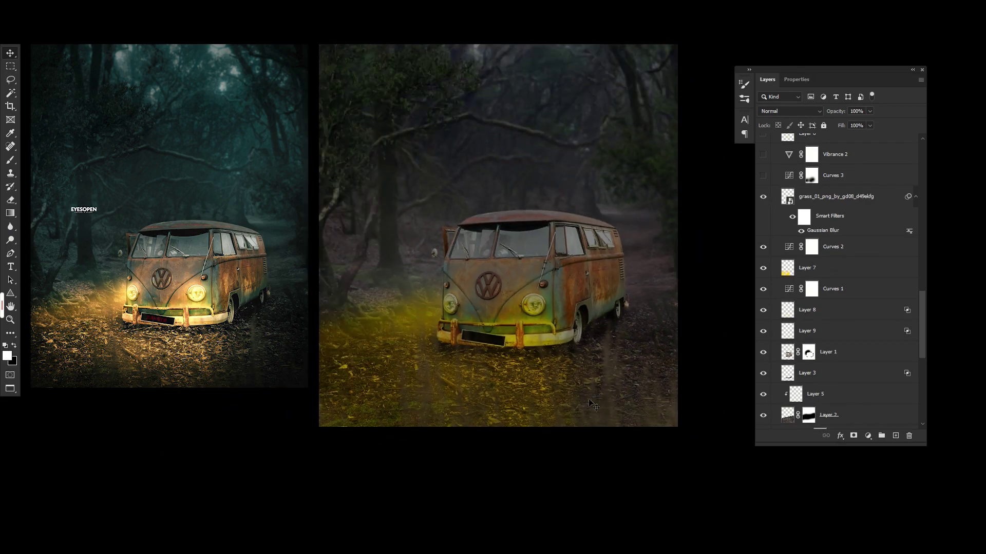
Leave the grass_01 overlay on after comparing the foreground with and without it.
{"action": "left_click", "coordinate": [763, 200]}
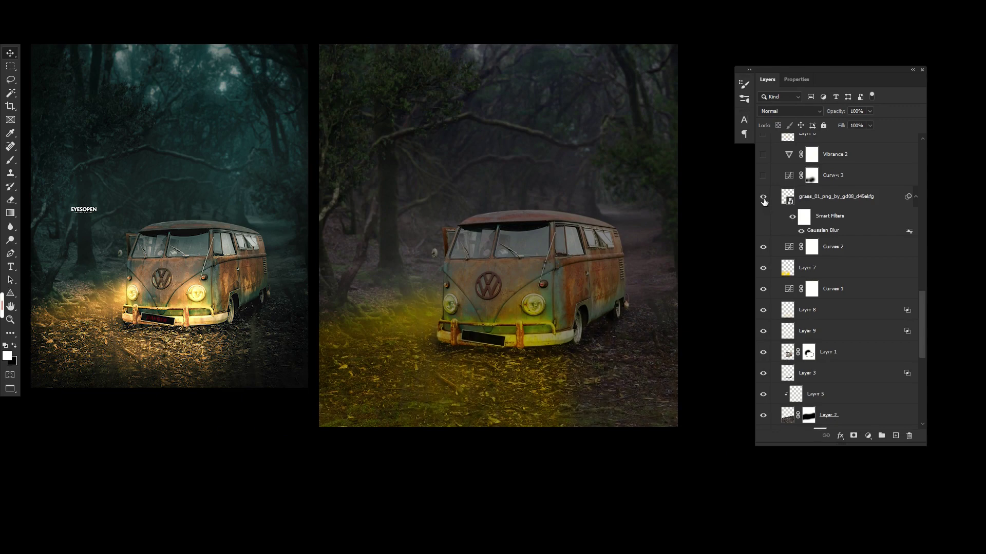
{"action": "left_click", "coordinate": [763, 200]}
{"action": "scroll", "coordinate": [782, 263], "scroll_direction": "up", "scroll_amount": 2}
{"action": "scroll", "coordinate": [786, 252], "scroll_direction": "up", "scroll_amount": 1}
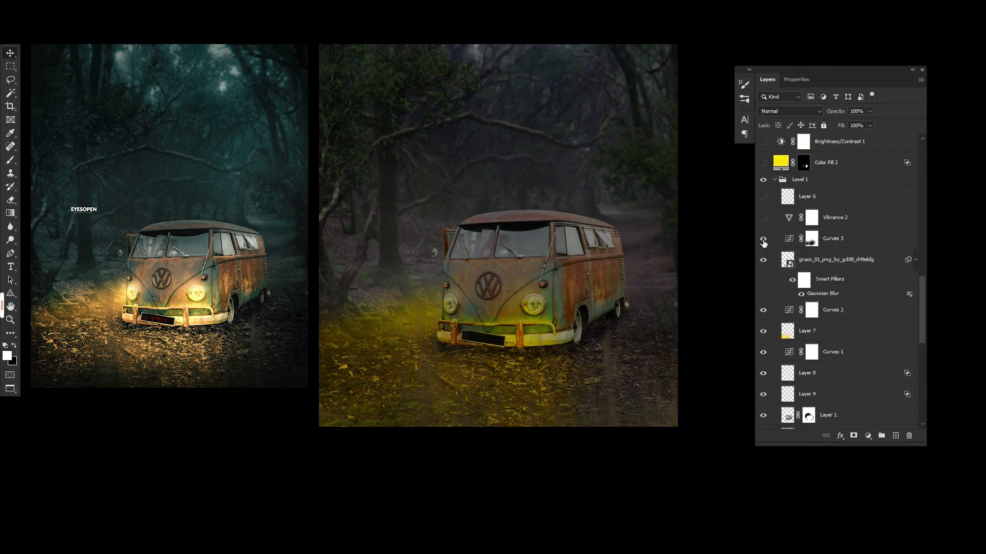
Darken the scene with Curves 3 and brighten the headlights with Layer 6 and Color Fill 2.
{"action": "left_click", "coordinate": [764, 240]}
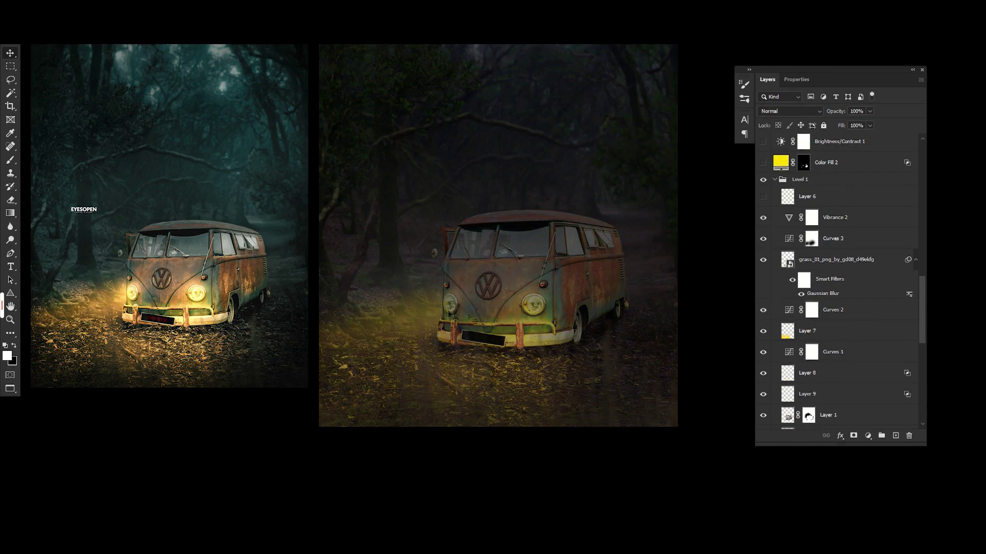
{"action": "scroll", "coordinate": [769, 235], "scroll_direction": "up", "scroll_amount": 1}
{"action": "left_click", "coordinate": [763, 218]}
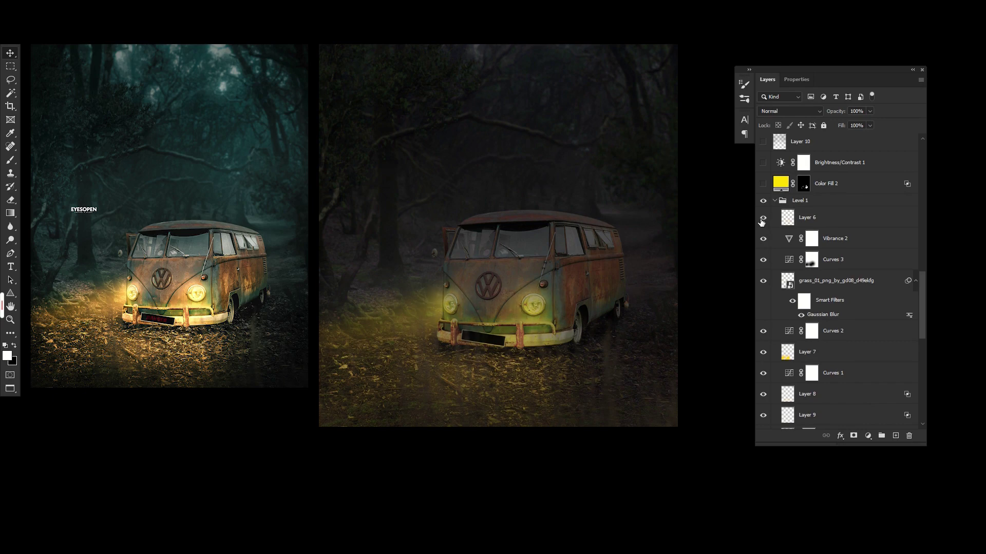
{"action": "left_click", "coordinate": [762, 219]}
{"action": "scroll", "coordinate": [388, 319], "scroll_direction": "up", "scroll_amount": 1}
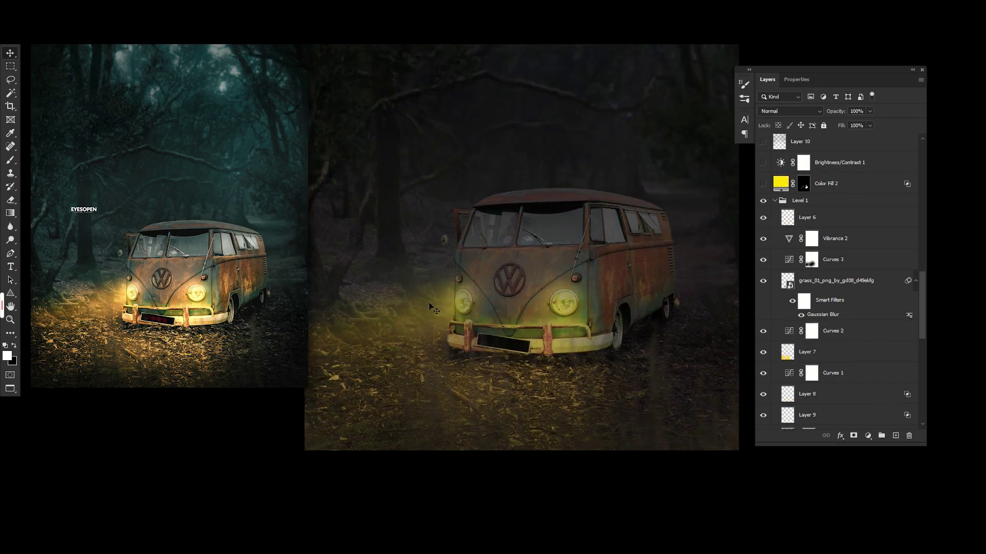
{"action": "scroll", "coordinate": [755, 297], "scroll_direction": "up", "scroll_amount": 1}
{"action": "scroll", "coordinate": [770, 257], "scroll_direction": "up", "scroll_amount": 1}
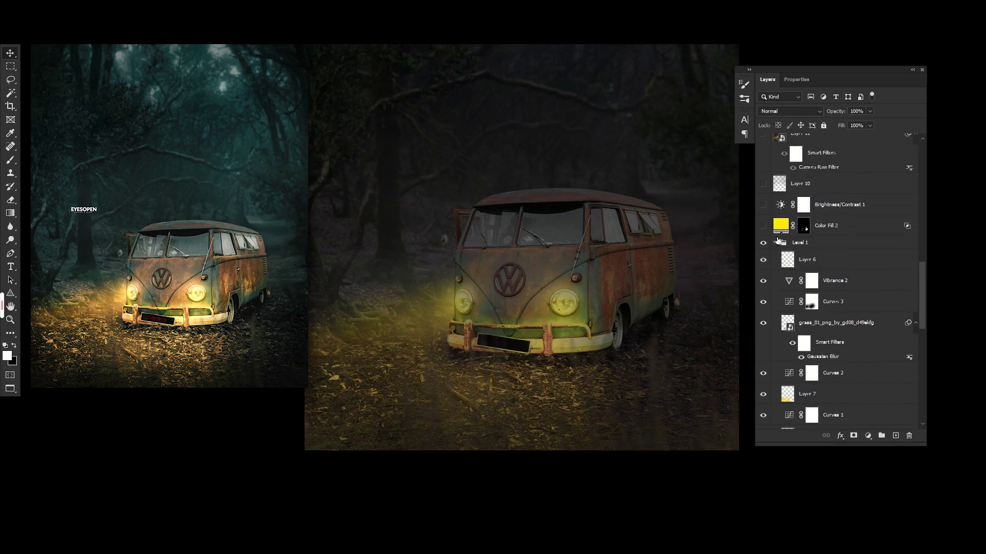
{"action": "left_click", "coordinate": [763, 226]}
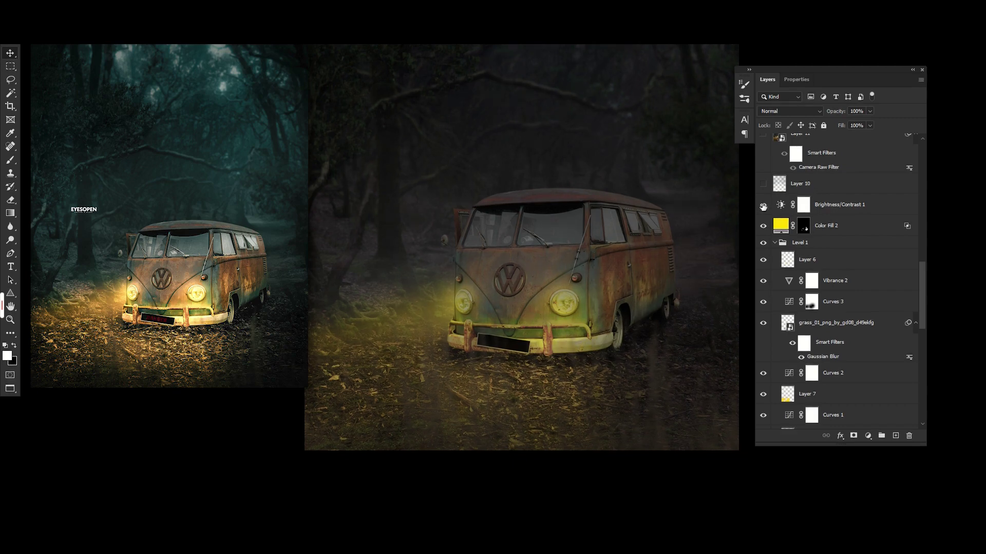
Turn on Layer 10's fog, toggling it twice to compare before leaving it visible.
{"action": "left_click", "coordinate": [763, 183]}
{"action": "scroll", "coordinate": [821, 231], "scroll_direction": "up", "scroll_amount": 3}
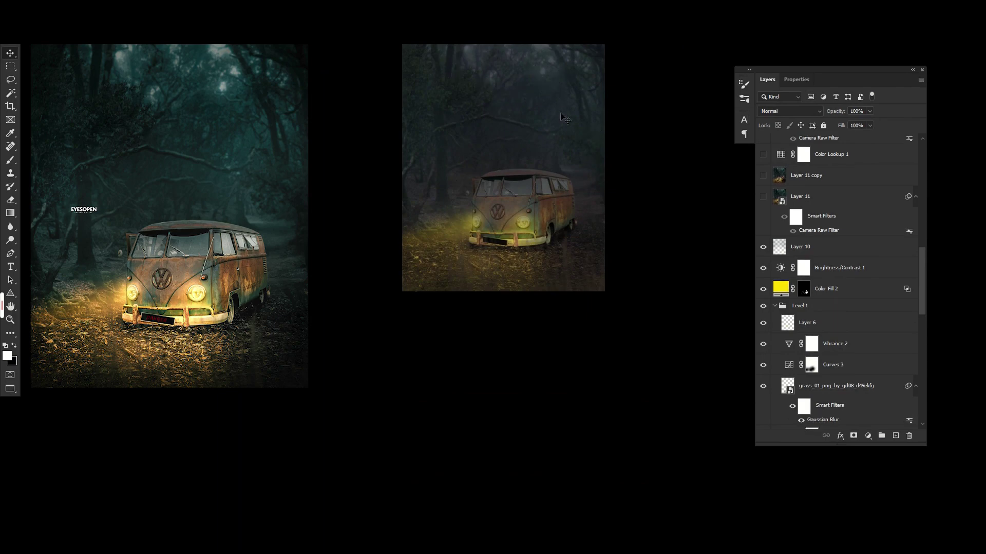
{"action": "left_click", "coordinate": [764, 249]}
{"action": "left_click", "coordinate": [764, 248]}
{"action": "left_click", "coordinate": [761, 248]}
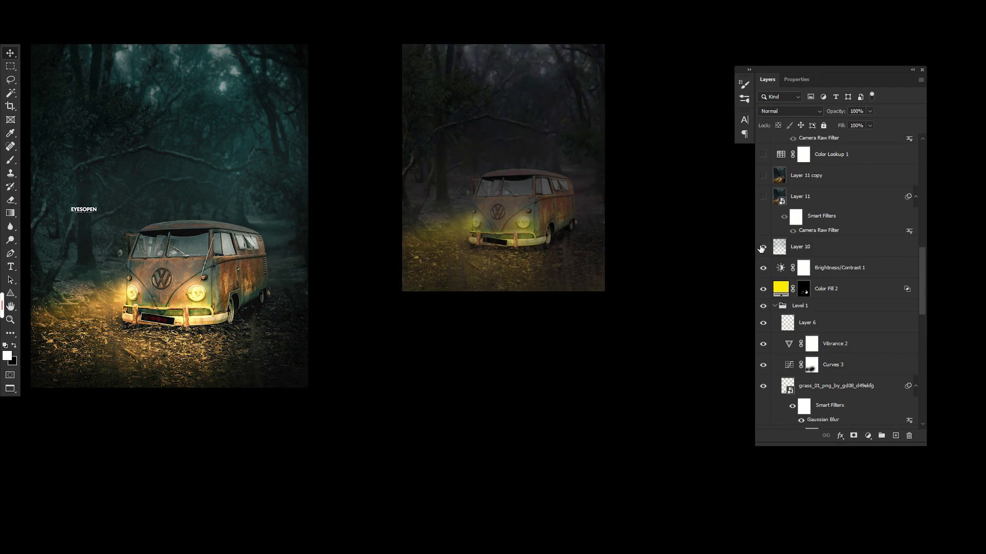
{"action": "left_click", "coordinate": [762, 249]}
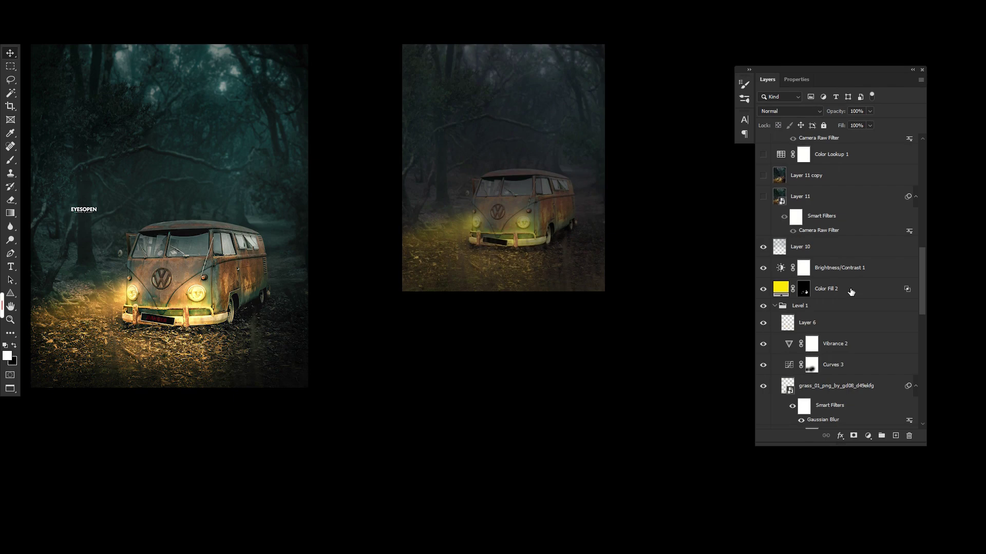
{"action": "scroll", "coordinate": [805, 290], "scroll_direction": "down", "scroll_amount": 1}
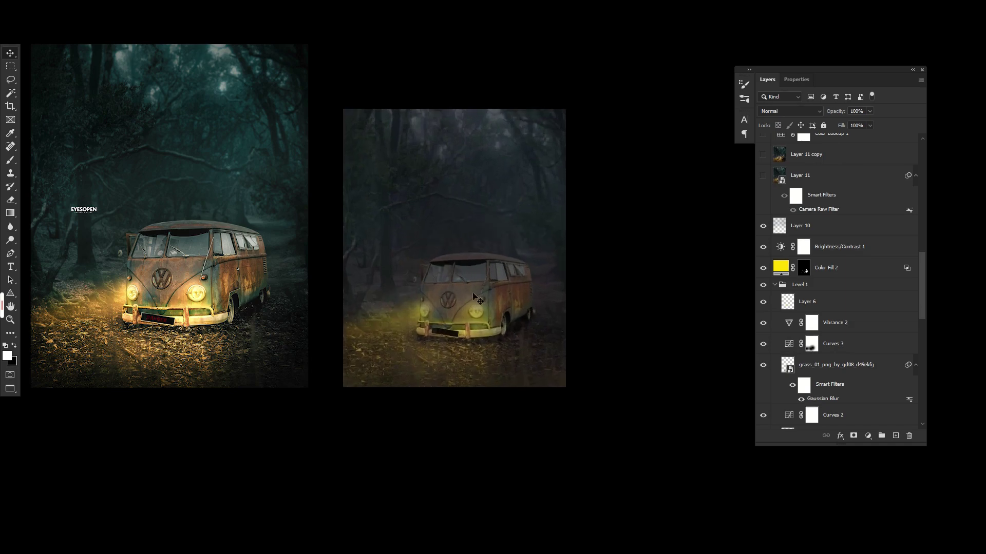
Show Layer 11 for brighter detail and the Color Lookup 1 teal grade.
{"action": "left_click", "coordinate": [763, 176]}
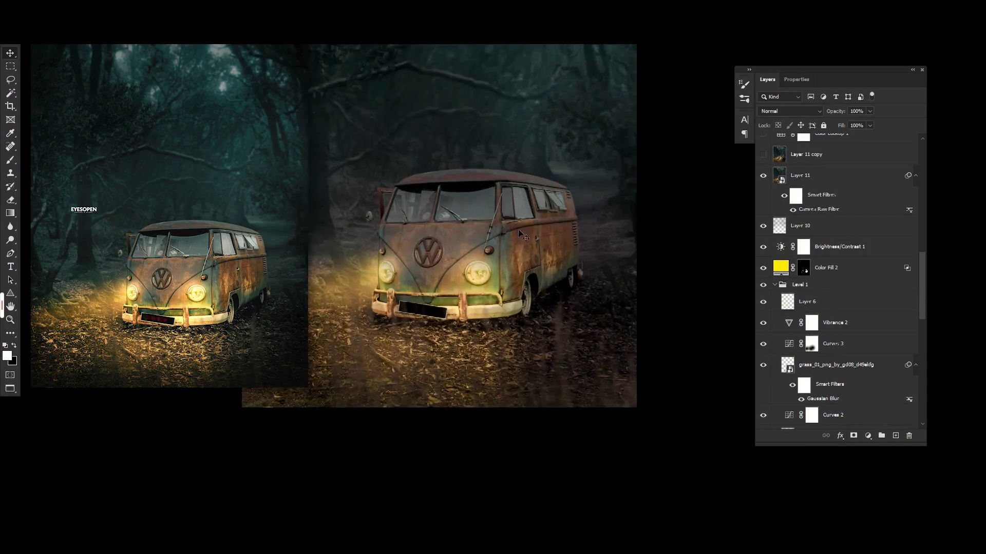
{"action": "scroll", "coordinate": [796, 208], "scroll_direction": "up", "scroll_amount": 2}
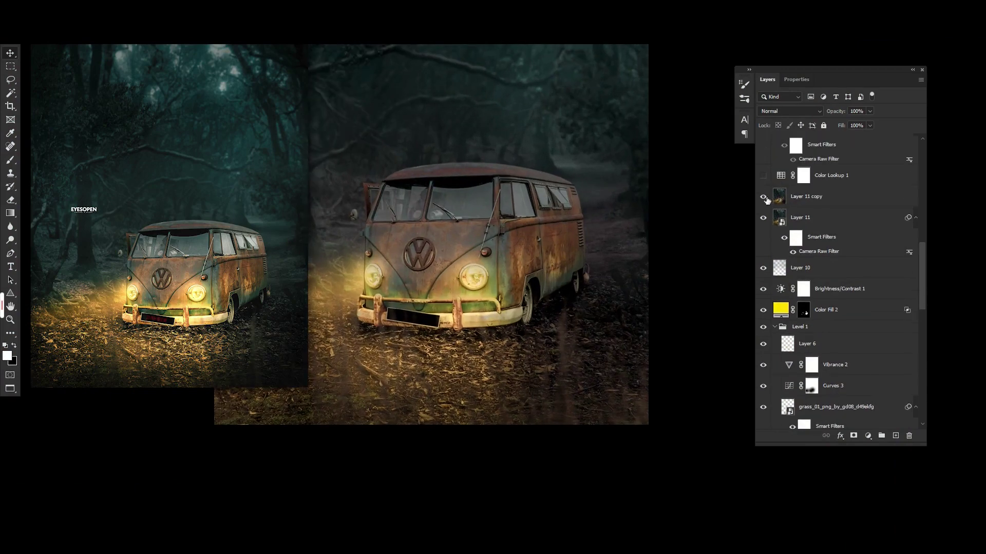
{"action": "scroll", "coordinate": [822, 216], "scroll_direction": "up", "scroll_amount": 2}
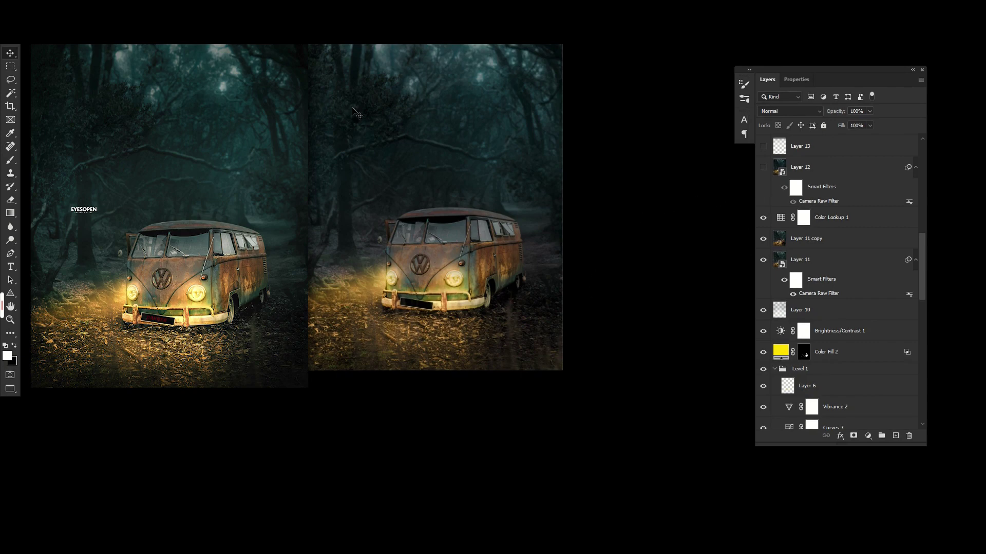
{"action": "left_click", "coordinate": [763, 217]}
{"action": "scroll", "coordinate": [770, 206], "scroll_direction": "up", "scroll_amount": 1}
Show Layers 12, 13 and 14 to darken the right edges and top of the image.
{"action": "left_click", "coordinate": [763, 189]}
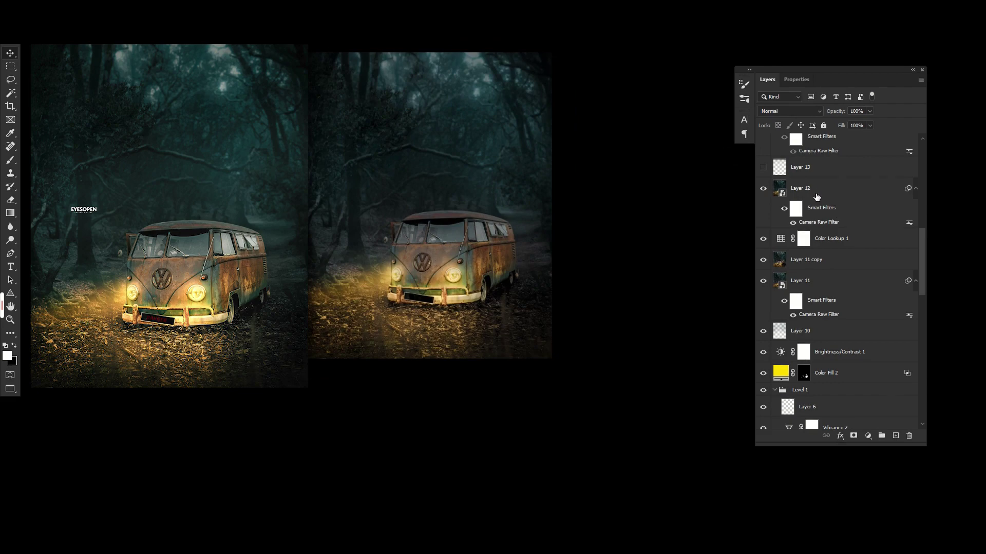
{"action": "scroll", "coordinate": [775, 201], "scroll_direction": "up", "scroll_amount": 1}
{"action": "left_click", "coordinate": [763, 189]}
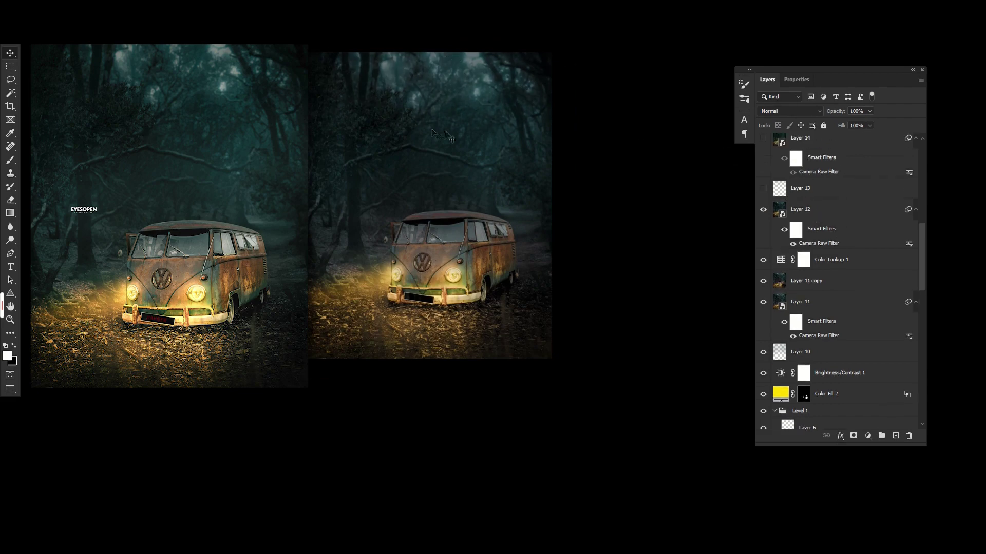
{"action": "left_click", "coordinate": [763, 209]}
{"action": "left_click", "coordinate": [763, 188]}
{"action": "scroll", "coordinate": [764, 175], "scroll_direction": "up", "scroll_amount": 2}
{"action": "left_click", "coordinate": [763, 180]}
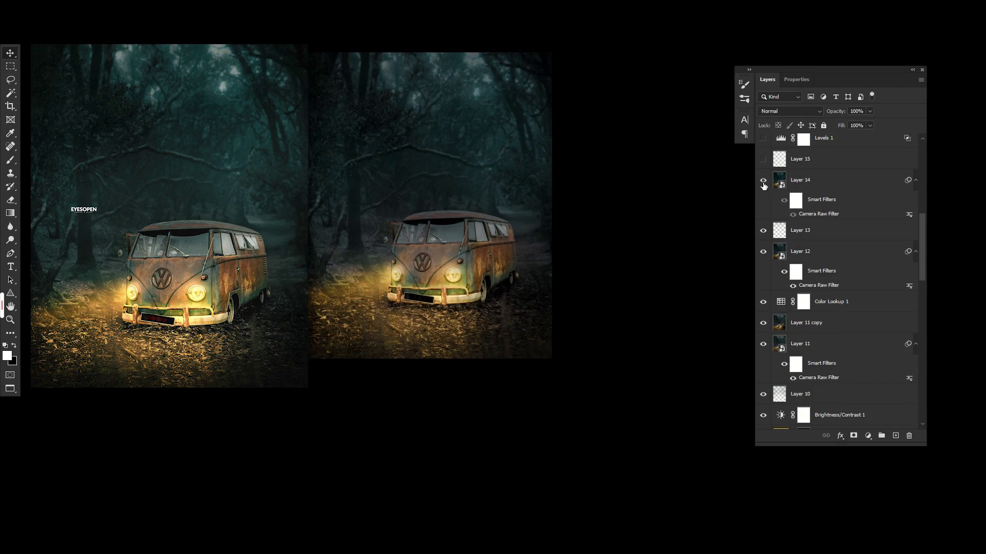
{"action": "scroll", "coordinate": [765, 184], "scroll_direction": "up", "scroll_amount": 1}
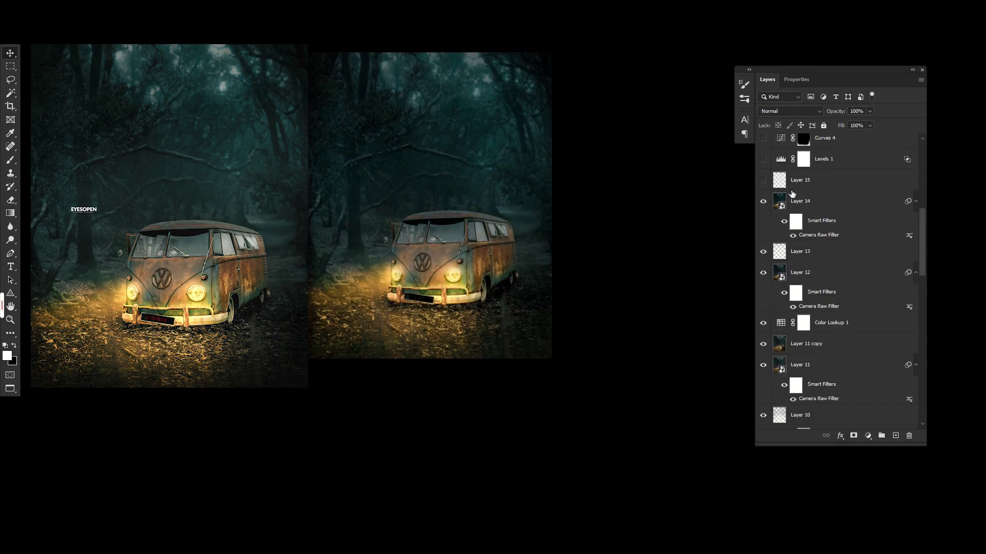
Show Layer 15's glow over the van, plus Levels 1 and Curves 4 darkening.
{"action": "left_click", "coordinate": [763, 181]}
{"action": "left_click", "coordinate": [763, 180]}
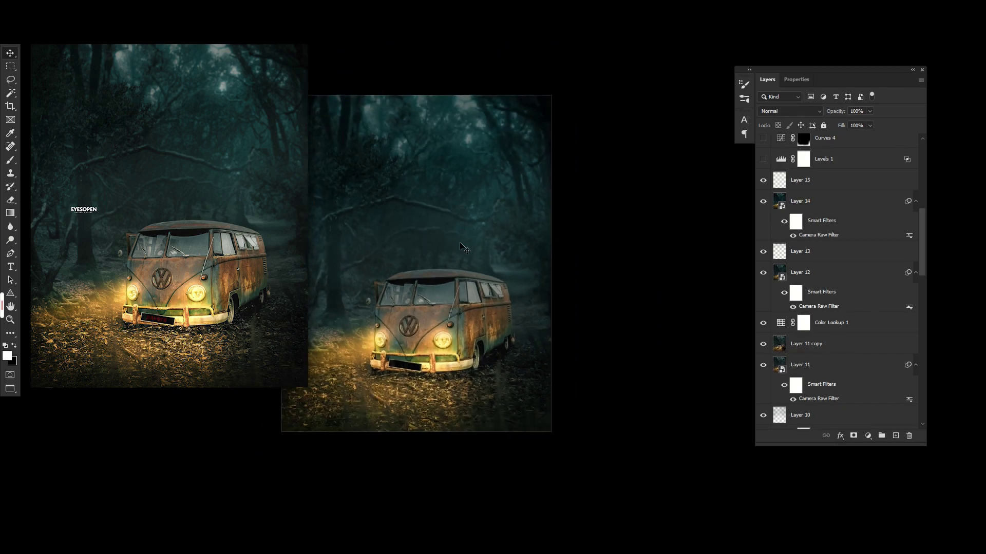
{"action": "scroll", "coordinate": [898, 195], "scroll_direction": "up", "scroll_amount": 2}
{"action": "scroll", "coordinate": [781, 213], "scroll_direction": "up", "scroll_amount": 1}
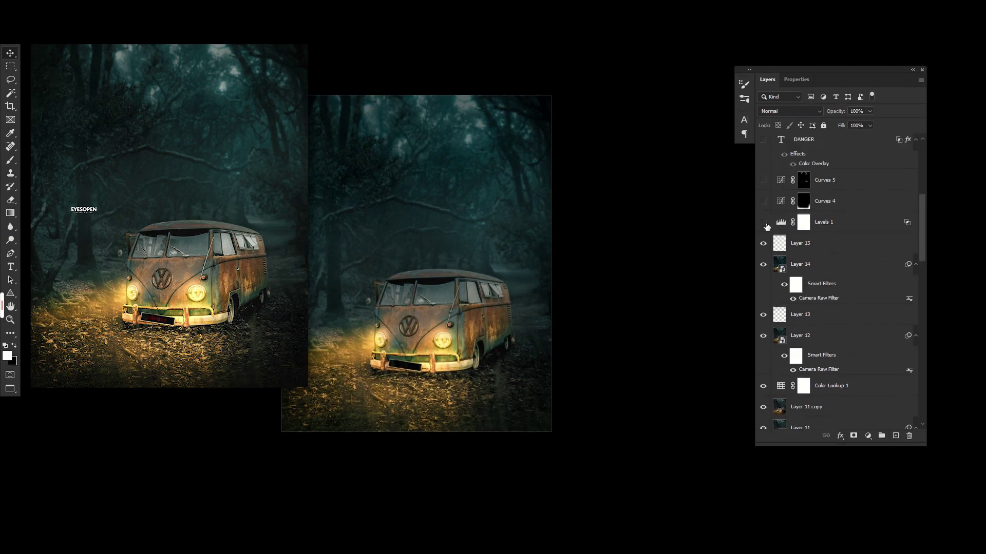
{"action": "left_click", "coordinate": [763, 223]}
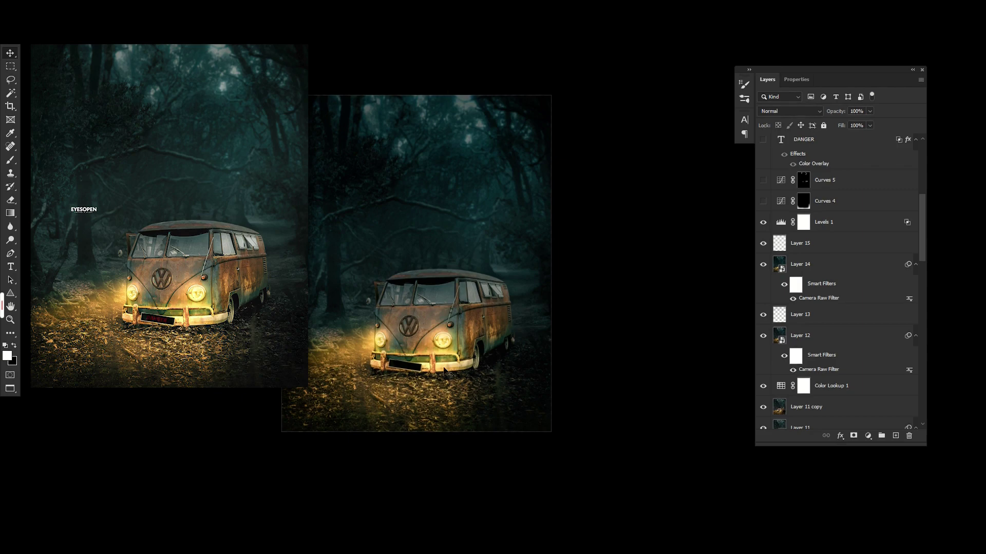
{"action": "left_click", "coordinate": [763, 201]}
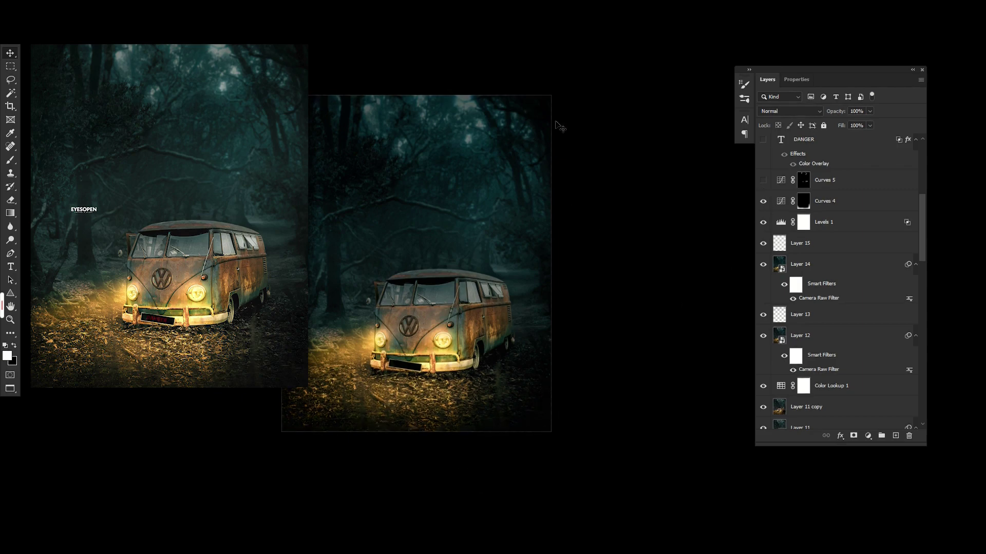
Keep Curves 5 darkening the van windows after comparing it, and show the DANGER plate text.
{"action": "left_click", "coordinate": [763, 181]}
{"action": "left_click", "coordinate": [764, 181]}
{"action": "left_click", "coordinate": [762, 182]}
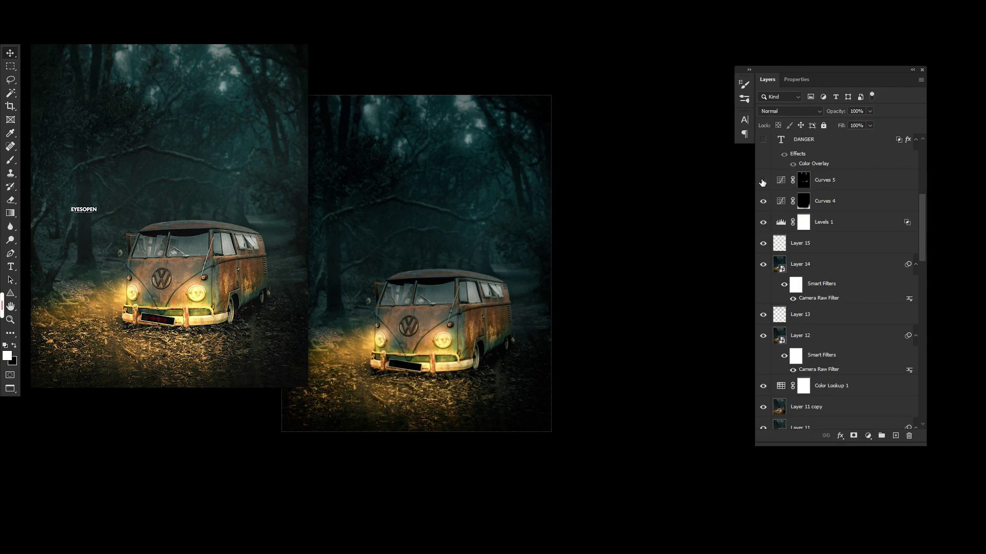
{"action": "left_click", "coordinate": [763, 181]}
{"action": "left_click", "coordinate": [763, 181]}
{"action": "key", "text": "ctrl+plus"}
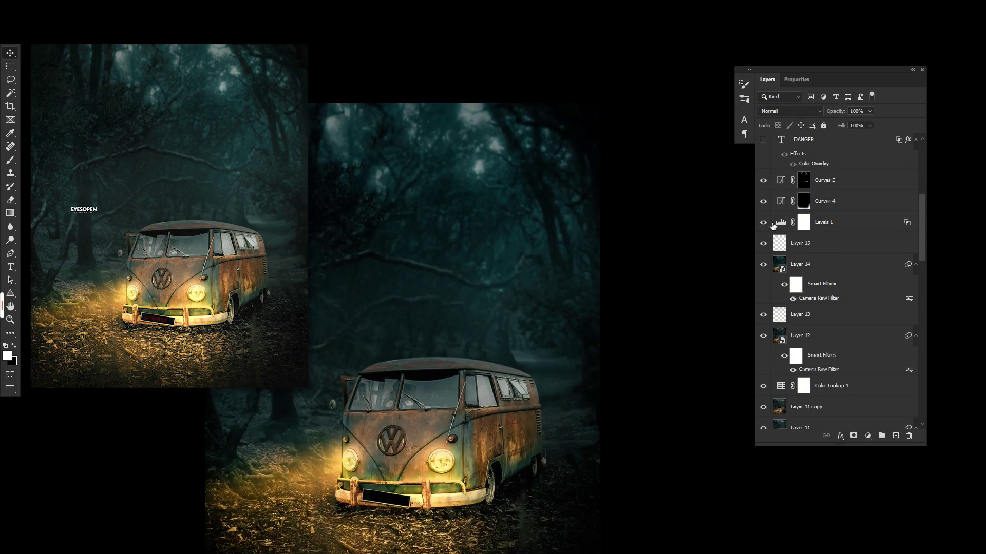
{"action": "left_click", "coordinate": [763, 181]}
{"action": "scroll", "coordinate": [821, 232], "scroll_direction": "up", "scroll_amount": 2}
{"action": "scroll", "coordinate": [812, 249], "scroll_direction": "up", "scroll_amount": 2}
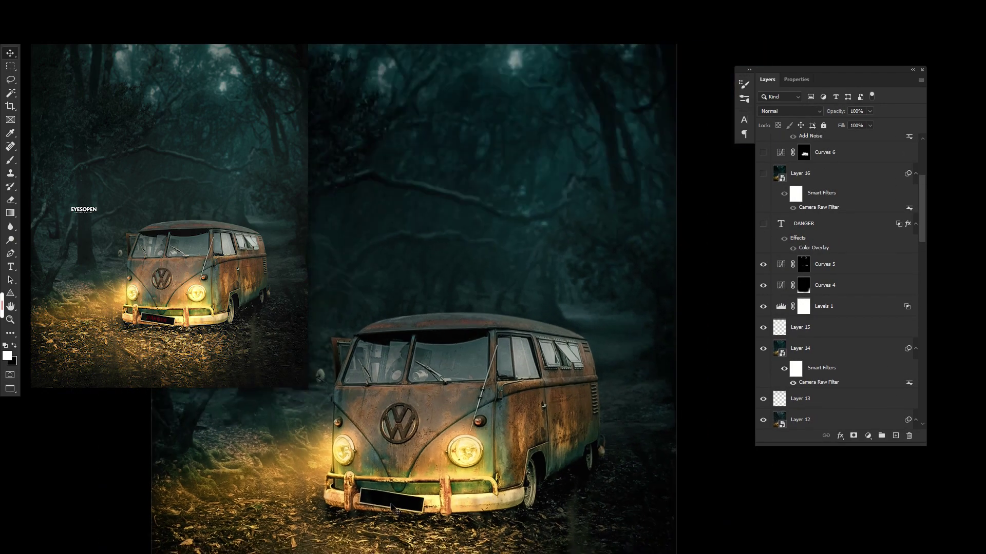
{"action": "left_click", "coordinate": [763, 223]}
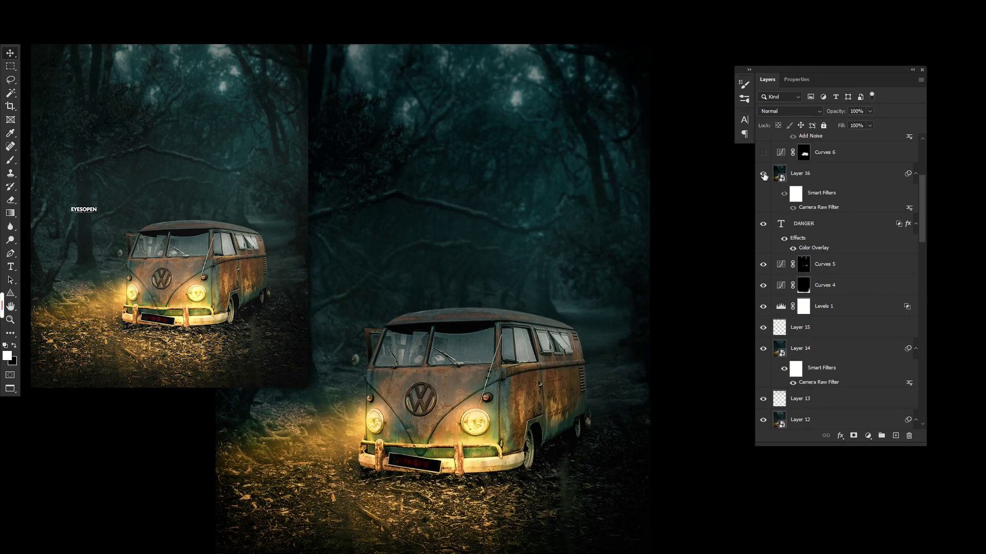
Fit the document in view, then show Curves 6 and Layer 18 over the licence plate.
{"action": "key", "text": "ctrl+minus"}
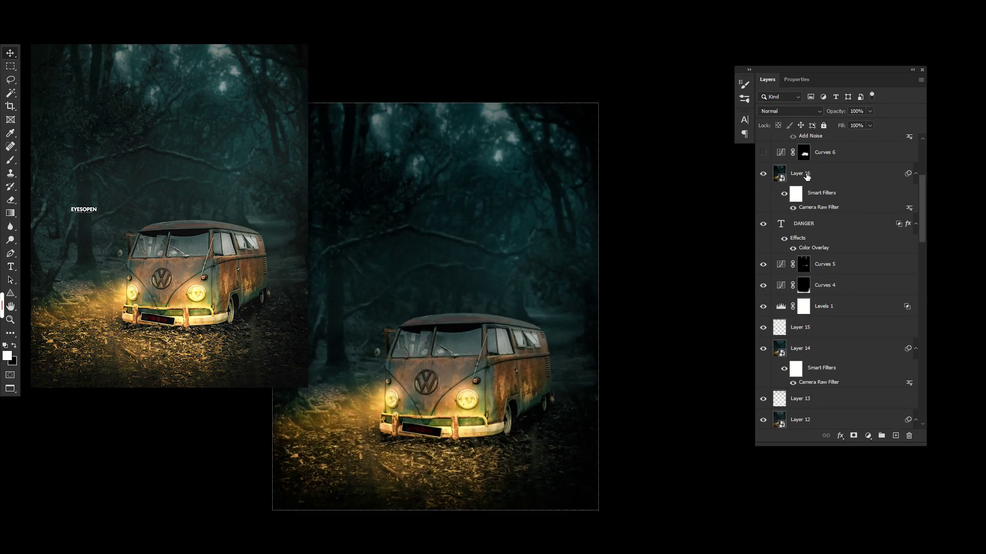
{"action": "scroll", "coordinate": [796, 191], "scroll_direction": "up", "scroll_amount": 2}
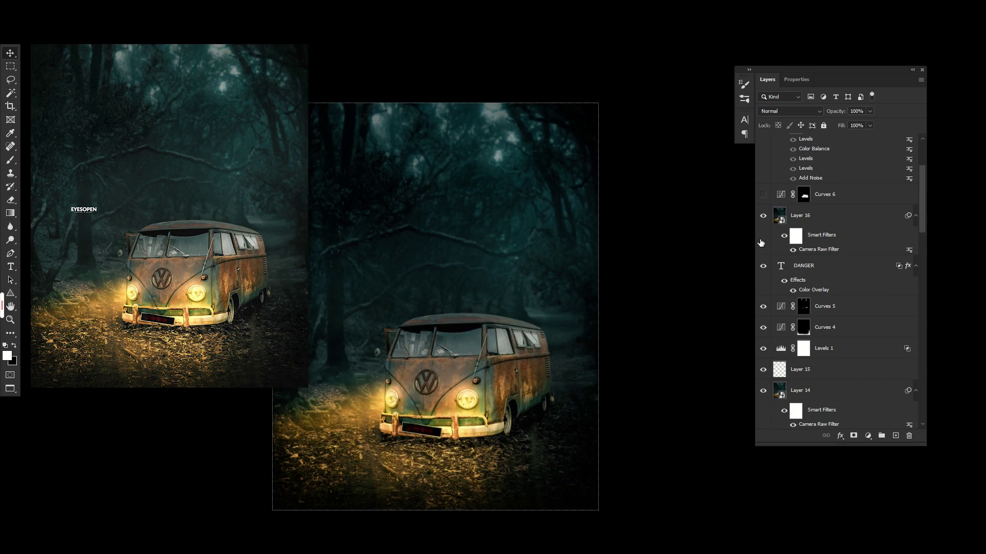
{"action": "left_click", "coordinate": [763, 195]}
{"action": "scroll", "coordinate": [764, 195], "scroll_direction": "up", "scroll_amount": 1}
{"action": "scroll", "coordinate": [764, 190], "scroll_direction": "up", "scroll_amount": 1}
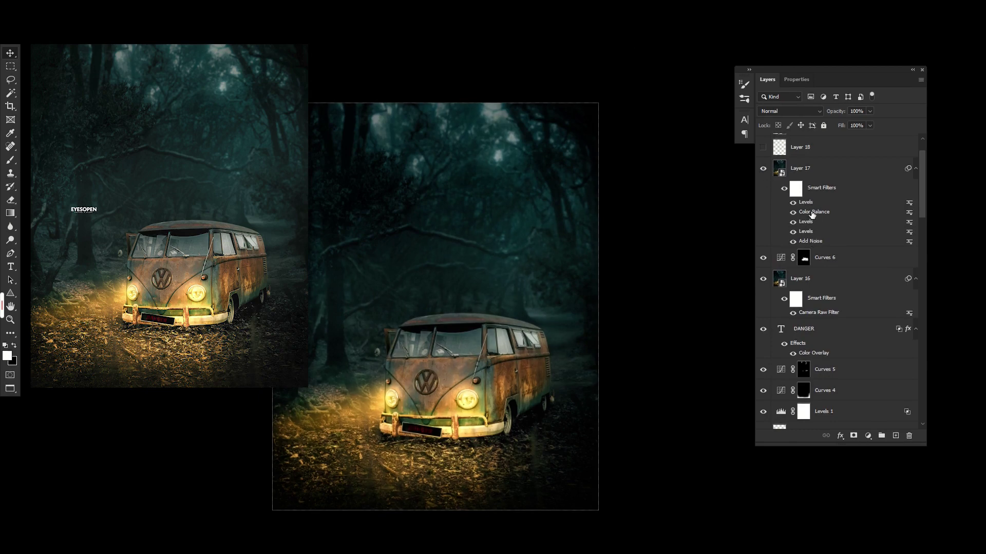
{"action": "scroll", "coordinate": [811, 244], "scroll_direction": "up", "scroll_amount": 1}
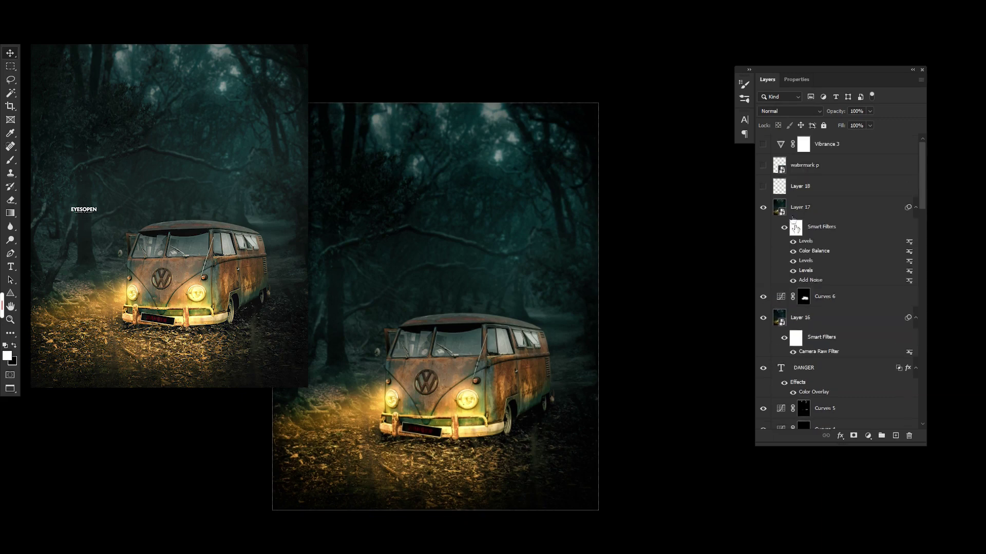
{"action": "left_click", "coordinate": [763, 188]}
{"action": "left_click", "coordinate": [763, 187]}
{"action": "left_click", "coordinate": [763, 188]}
Turn on the EYESOPEN watermark after comparing the image with and without it.
{"action": "left_click", "coordinate": [763, 165]}
{"action": "left_click", "coordinate": [763, 165]}
{"action": "left_click", "coordinate": [764, 170]}
{"action": "left_click", "coordinate": [763, 164]}
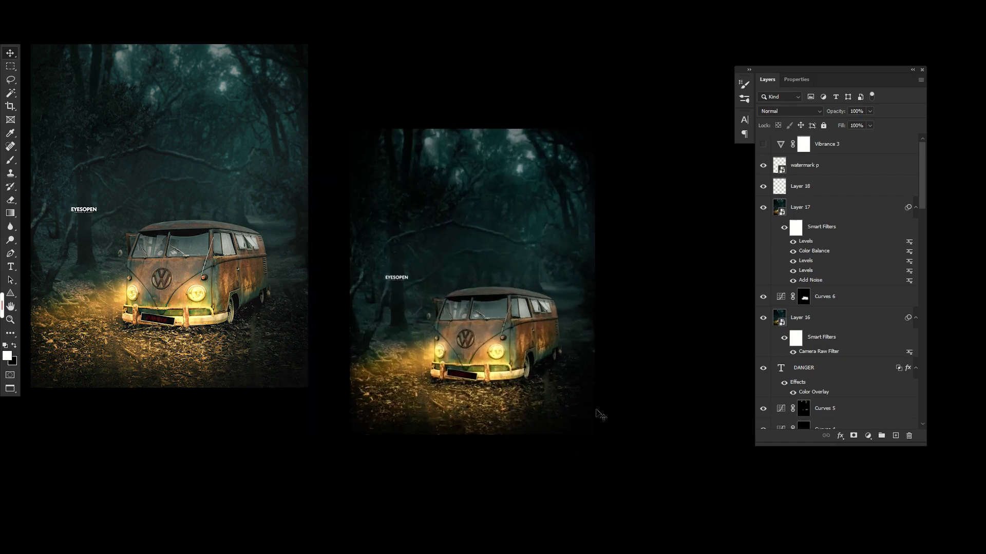
{"action": "scroll", "coordinate": [817, 226], "scroll_direction": "down", "scroll_amount": 3}
{"action": "scroll", "coordinate": [801, 267], "scroll_direction": "down", "scroll_amount": 3}
{"action": "scroll", "coordinate": [785, 303], "scroll_direction": "down", "scroll_amount": 3}
{"action": "scroll", "coordinate": [772, 342], "scroll_direction": "down", "scroll_amount": 3}
{"action": "scroll", "coordinate": [775, 344], "scroll_direction": "down", "scroll_amount": 3}
{"action": "scroll", "coordinate": [814, 331], "scroll_direction": "down", "scroll_amount": 3}
{"action": "scroll", "coordinate": [813, 331], "scroll_direction": "down", "scroll_amount": 3}
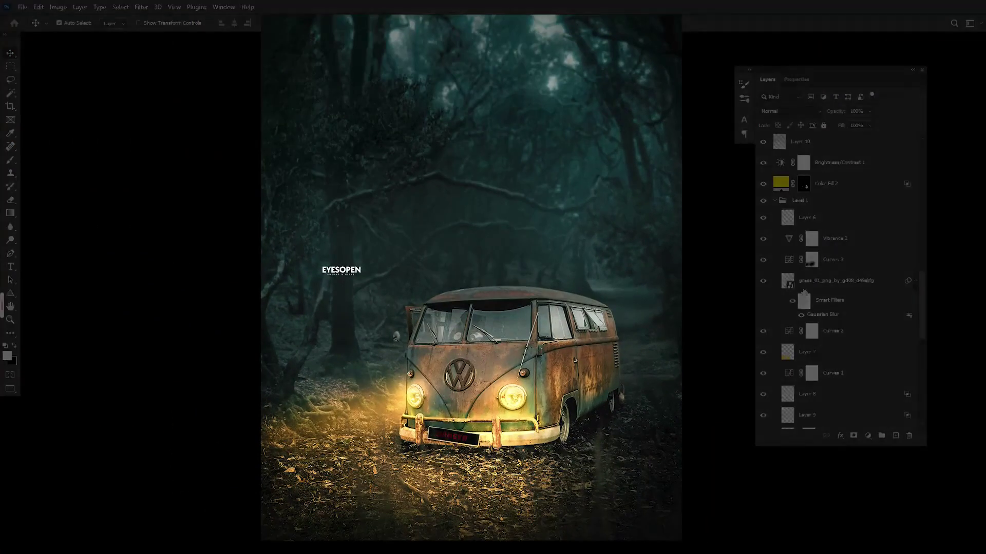
{"action": "scroll", "coordinate": [821, 229], "scroll_direction": "up", "scroll_amount": 4}
{"action": "scroll", "coordinate": [814, 241], "scroll_direction": "up", "scroll_amount": 4}
{"action": "scroll", "coordinate": [806, 252], "scroll_direction": "up", "scroll_amount": 4}
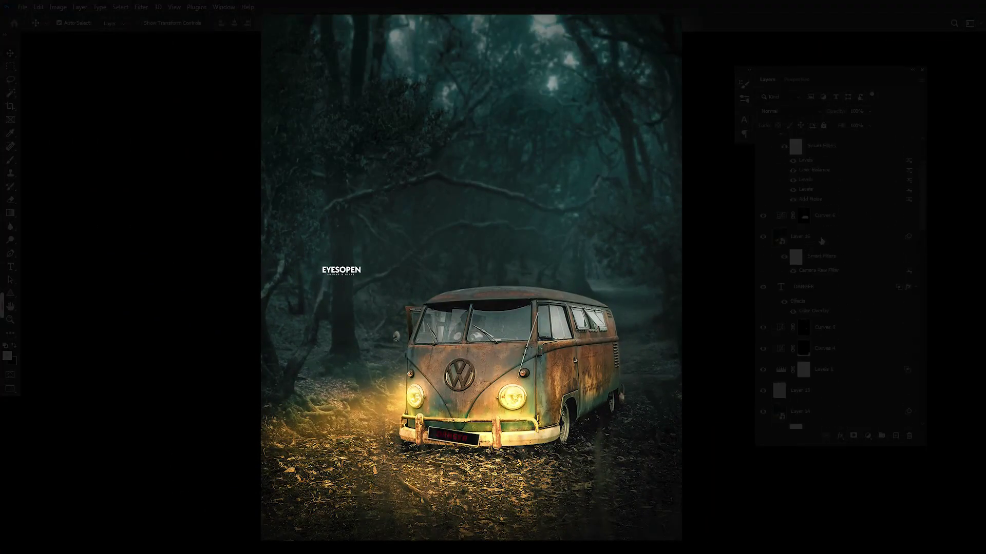
{"action": "scroll", "coordinate": [799, 263], "scroll_direction": "up", "scroll_amount": 3}
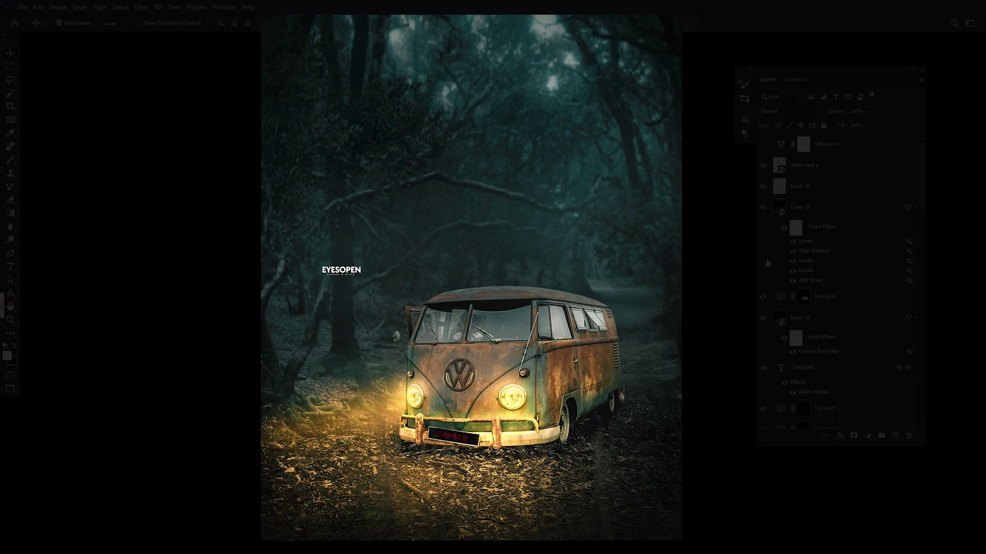
{"action": "scroll", "coordinate": [868, 259], "scroll_direction": "down", "scroll_amount": 3}
{"action": "scroll", "coordinate": [847, 278], "scroll_direction": "down", "scroll_amount": 3}
{"action": "scroll", "coordinate": [821, 298], "scroll_direction": "down", "scroll_amount": 3}
{"action": "scroll", "coordinate": [793, 318], "scroll_direction": "down", "scroll_amount": 3}
{"action": "scroll", "coordinate": [791, 319], "scroll_direction": "up", "scroll_amount": 1}
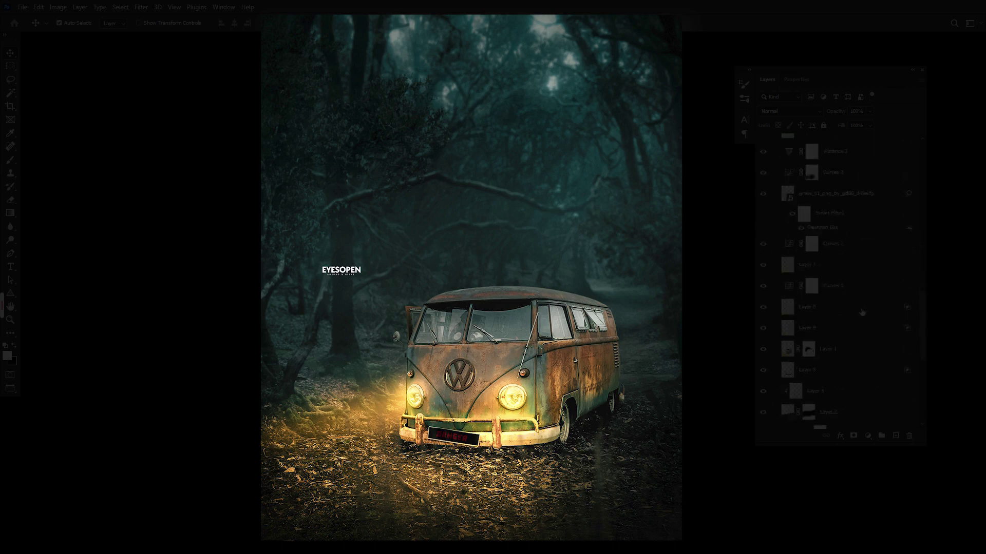
{"action": "scroll", "coordinate": [842, 303], "scroll_direction": "up", "scroll_amount": 1}
{"action": "scroll", "coordinate": [837, 308], "scroll_direction": "down", "scroll_amount": 2}
{"action": "scroll", "coordinate": [829, 316], "scroll_direction": "down", "scroll_amount": 2}
{"action": "scroll", "coordinate": [822, 323], "scroll_direction": "down", "scroll_amount": 2}
{"action": "scroll", "coordinate": [820, 325], "scroll_direction": "down", "scroll_amount": 1}
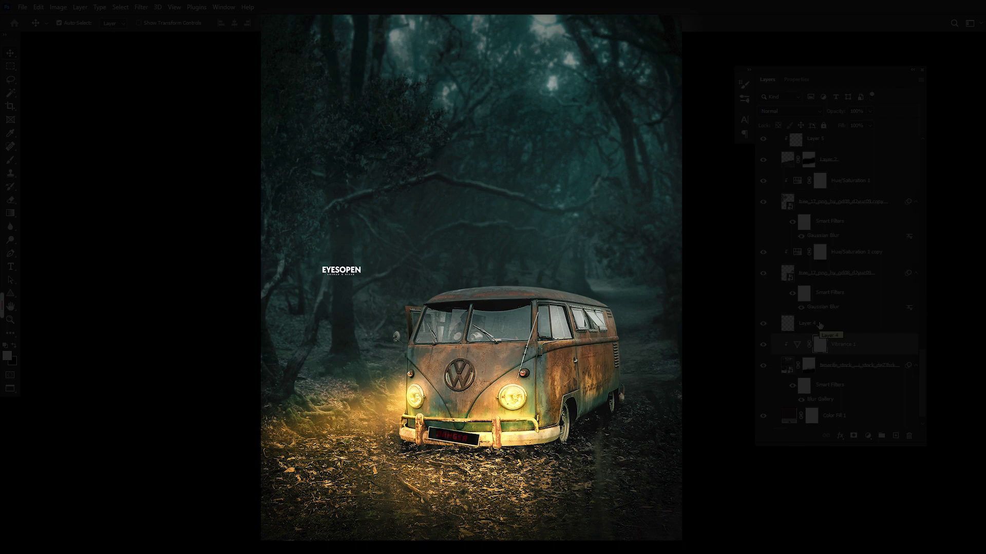